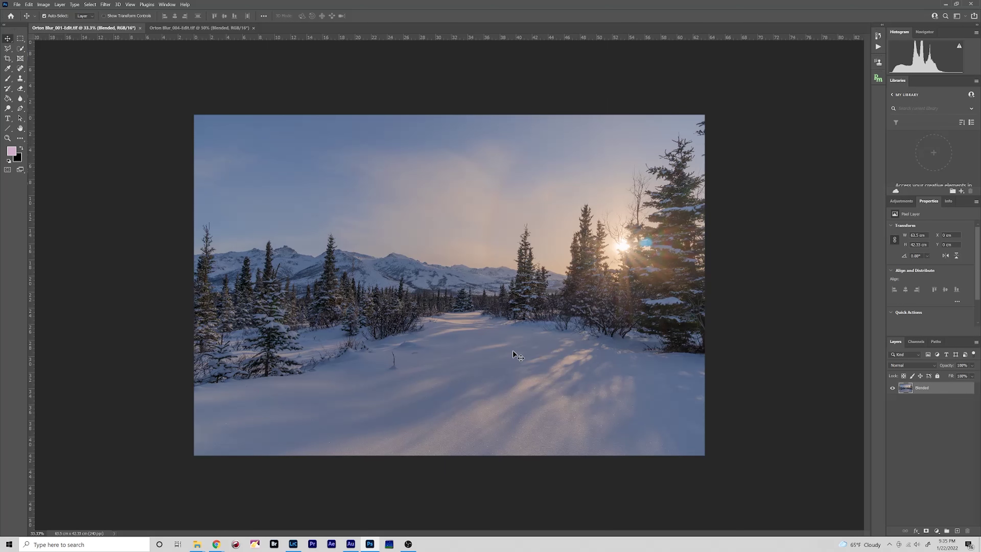
Preview a lowered Clarity in Lightroom, reset it to 0, and return to Photoshop.
{"action": "left_click", "coordinate": [293, 543]}
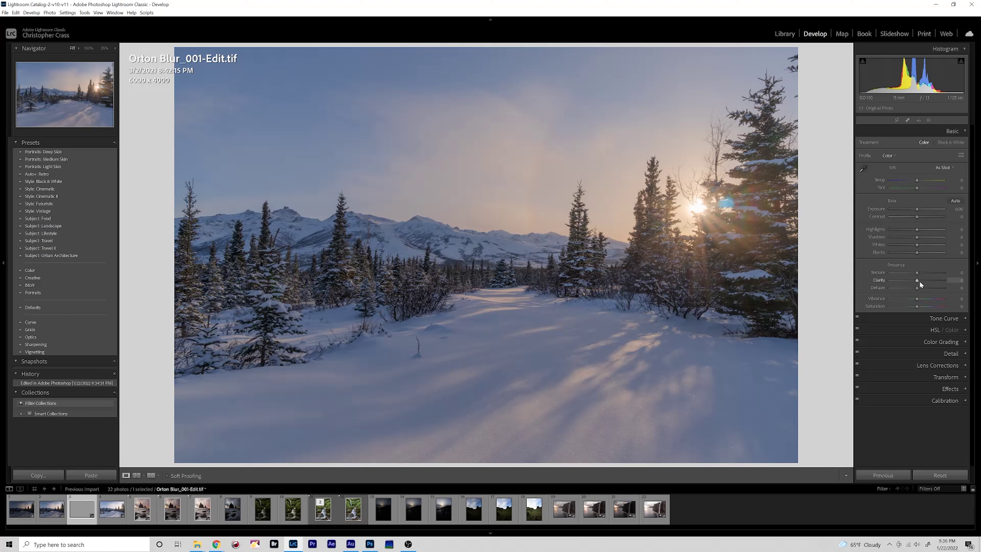
{"action": "mouse_move", "coordinate": [916, 281]}
{"action": "left_mouse_down"}
{"action": "mouse_move", "coordinate": [885, 279]}
{"action": "mouse_move", "coordinate": [914, 280]}
{"action": "left_mouse_up"}
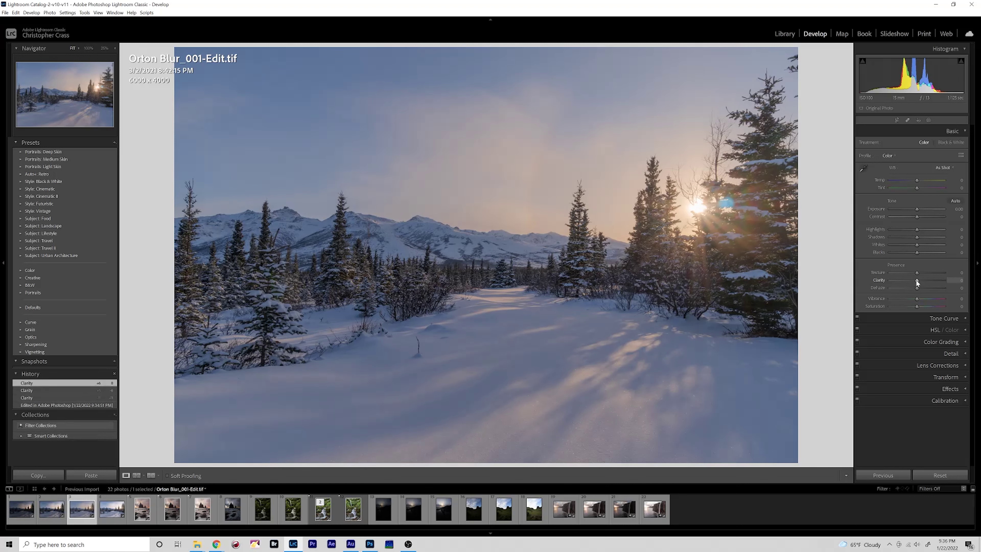
{"action": "left_click_drag", "start_coordinate": [912, 284], "coordinate": [910, 279]}
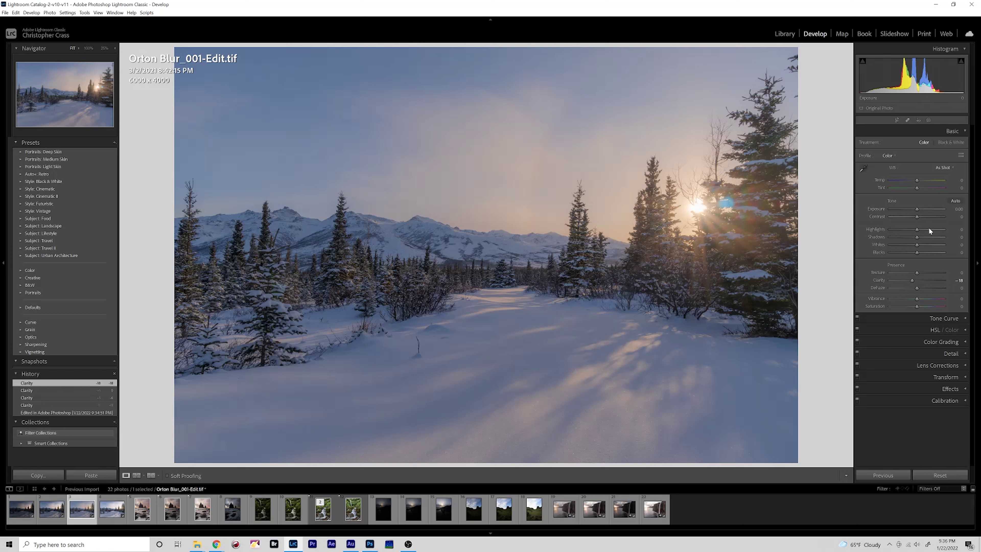
{"action": "double_click", "coordinate": [912, 281]}
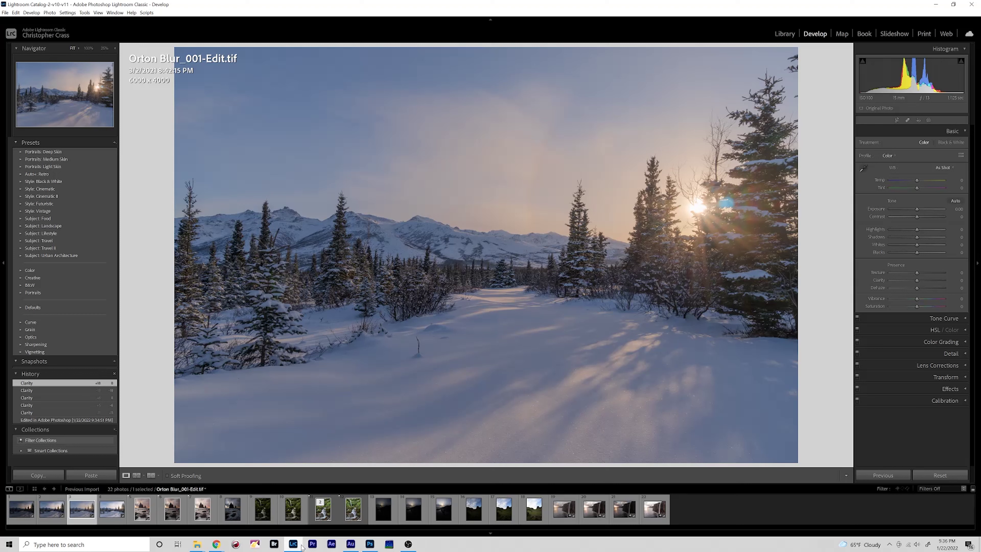
{"action": "left_click", "coordinate": [369, 543]}
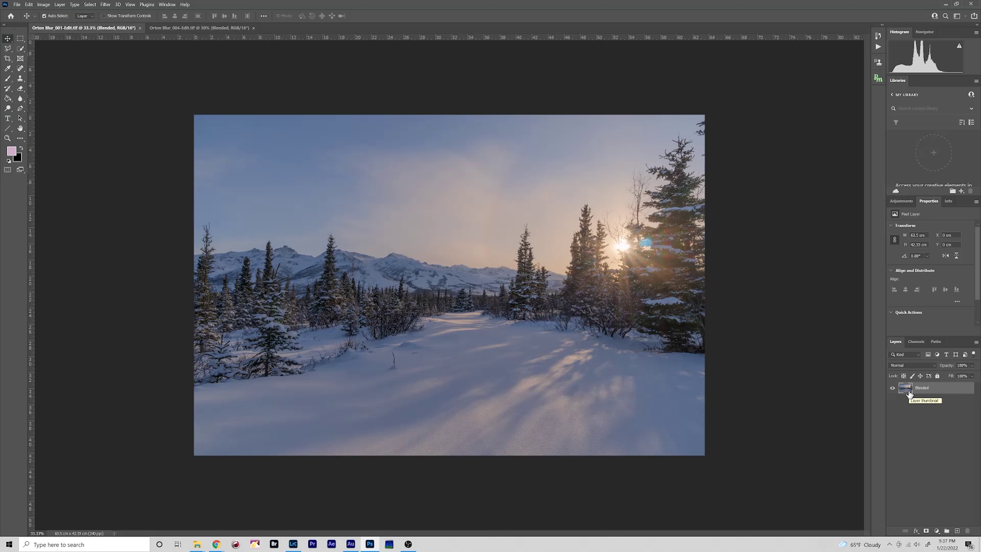
Duplicate the Blended layer and add a raised Curves adjustment clipped to the copy.
{"action": "key", "text": "ctrl+j"}
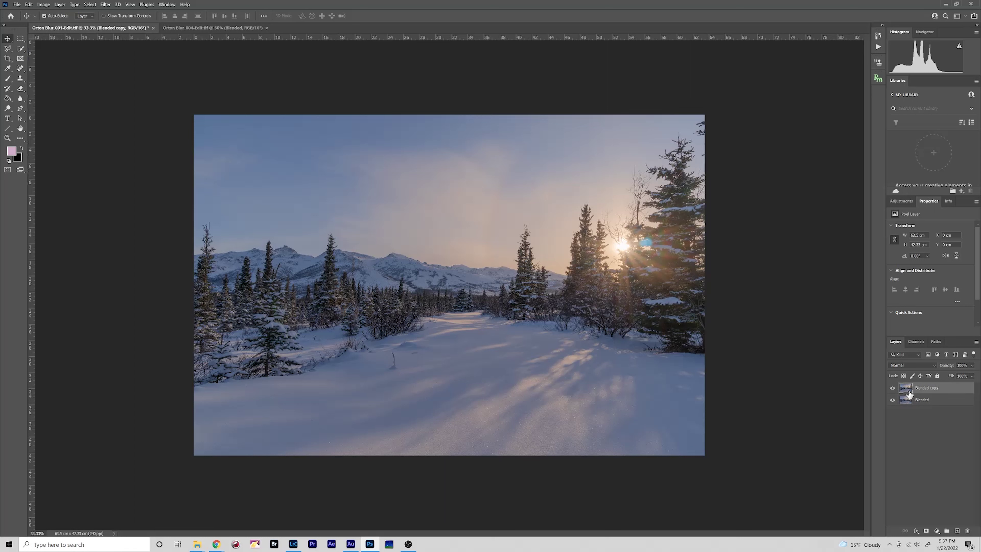
{"action": "key", "text": "ctrl+m"}
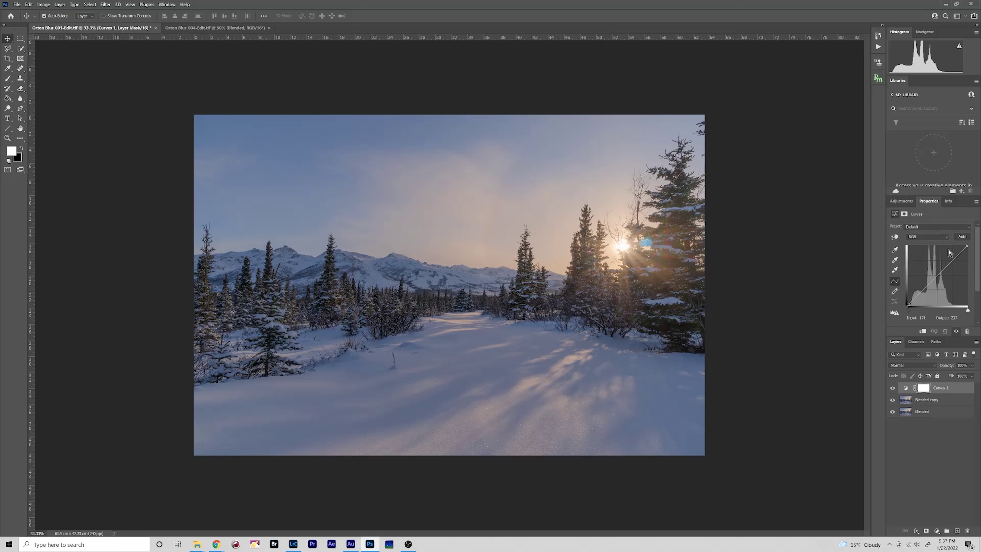
{"action": "left_click", "coordinate": [922, 290]}
{"action": "left_click_drag", "start_coordinate": [952, 261], "coordinate": [950, 255]}
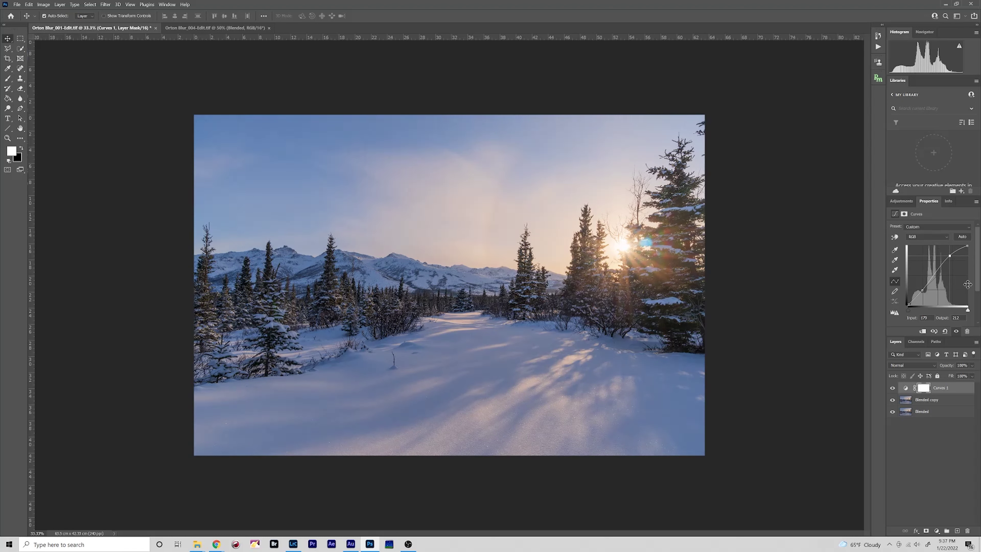
{"action": "key", "text": "ctrl+alt+g"}
Compare the image with and without the Curves brightening, then reselect the Blended copy layer.
{"action": "left_click", "coordinate": [893, 388]}
{"action": "left_click", "coordinate": [892, 388]}
{"action": "left_click", "coordinate": [892, 388]}
{"action": "left_click", "coordinate": [892, 388]}
{"action": "left_click", "coordinate": [892, 388]}
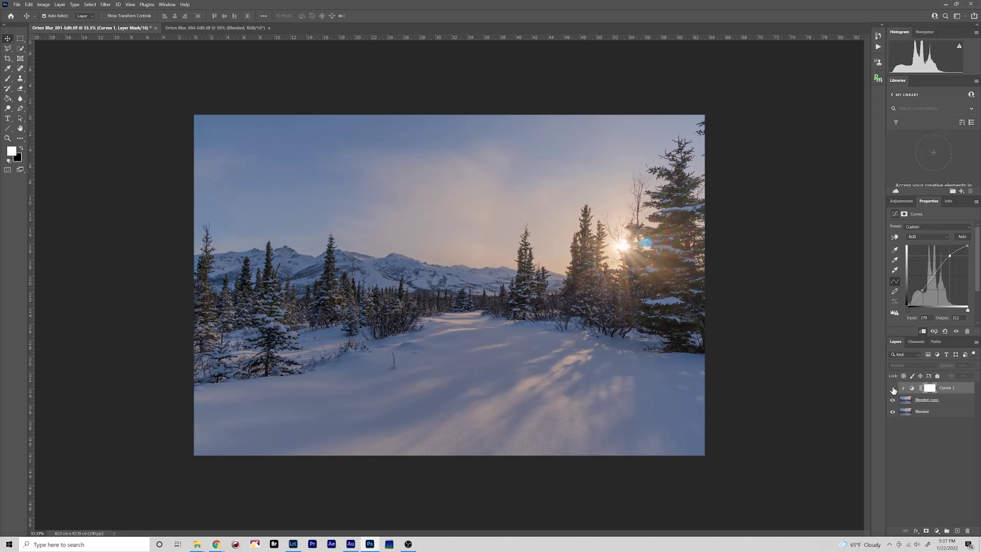
{"action": "left_click", "coordinate": [892, 388]}
{"action": "left_click", "coordinate": [892, 388]}
{"action": "left_click", "coordinate": [892, 388]}
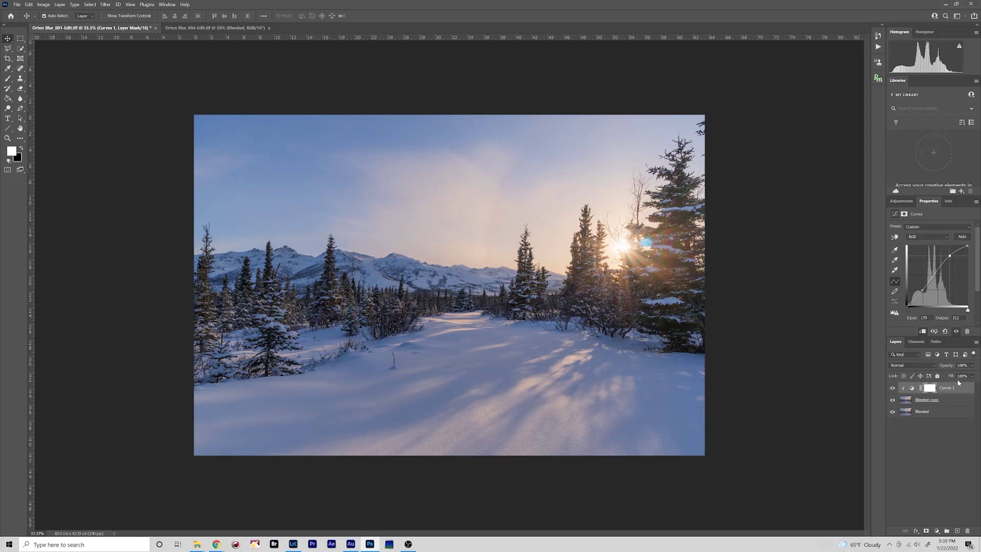
{"action": "left_click", "coordinate": [905, 400]}
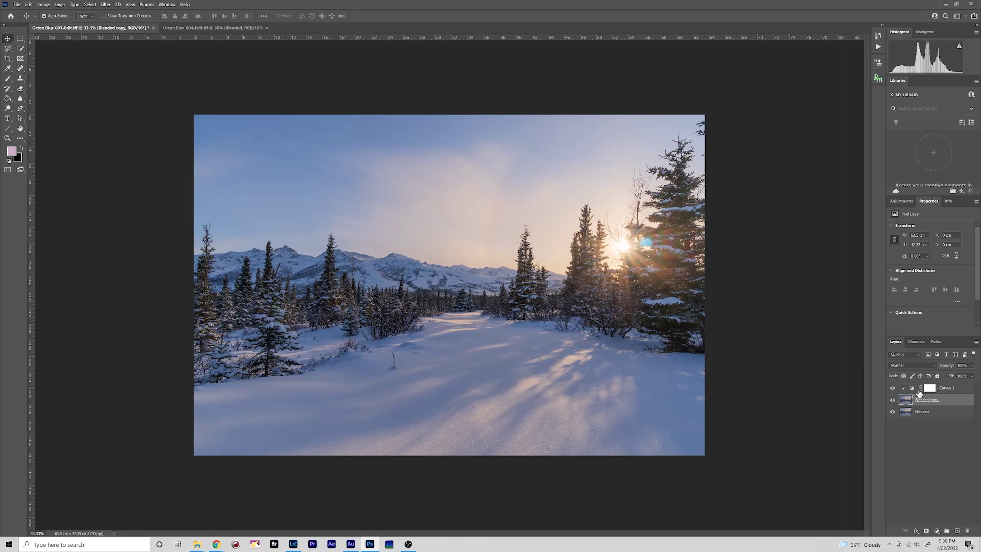
{"action": "left_click", "coordinate": [930, 389]}
Give the Blended copy layer a Gaussian Blur with a 7.0-pixel radius.
{"action": "left_click", "coordinate": [905, 400]}
{"action": "left_click", "coordinate": [105, 4]}
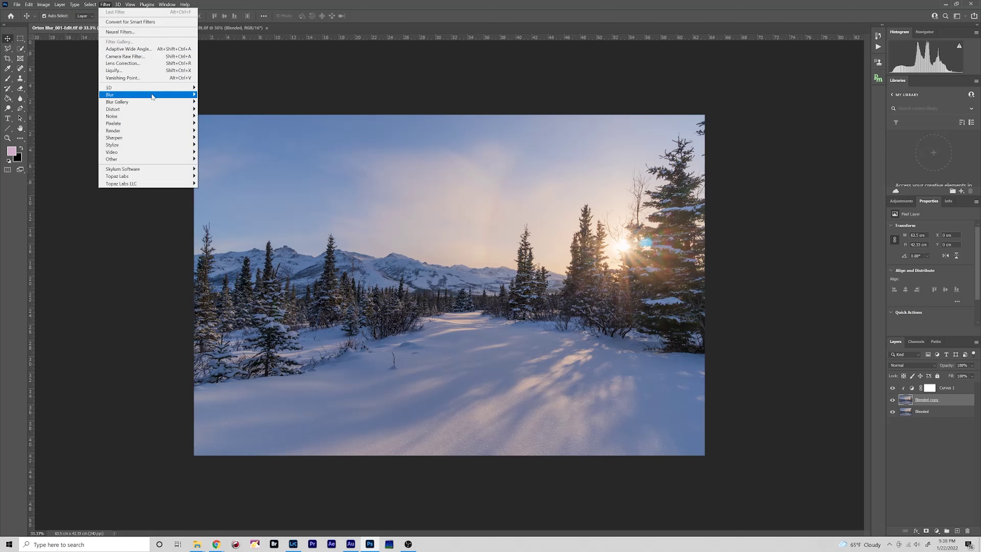
{"action": "mouse_move", "coordinate": [176, 95]}
{"action": "left_click", "coordinate": [218, 124]}
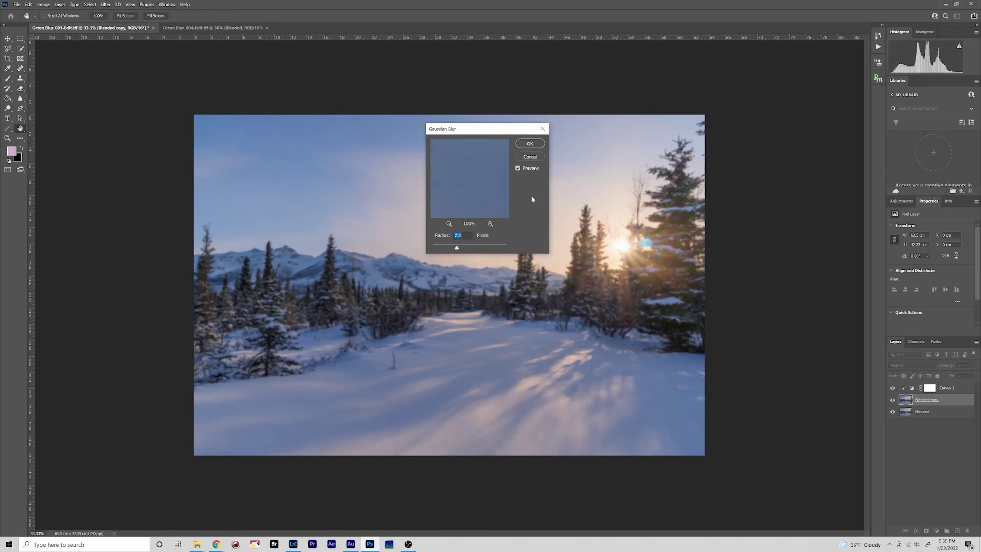
{"action": "mouse_move", "coordinate": [457, 245]}
{"action": "left_mouse_down"}
{"action": "mouse_move", "coordinate": [467, 249]}
{"action": "mouse_move", "coordinate": [447, 249]}
{"action": "mouse_move", "coordinate": [456, 250]}
{"action": "left_mouse_up"}
{"action": "left_click_drag", "start_coordinate": [456, 247], "coordinate": [487, 247]}
{"action": "left_click_drag", "start_coordinate": [436, 246], "coordinate": [455, 247]}
{"action": "left_click", "coordinate": [531, 145]}
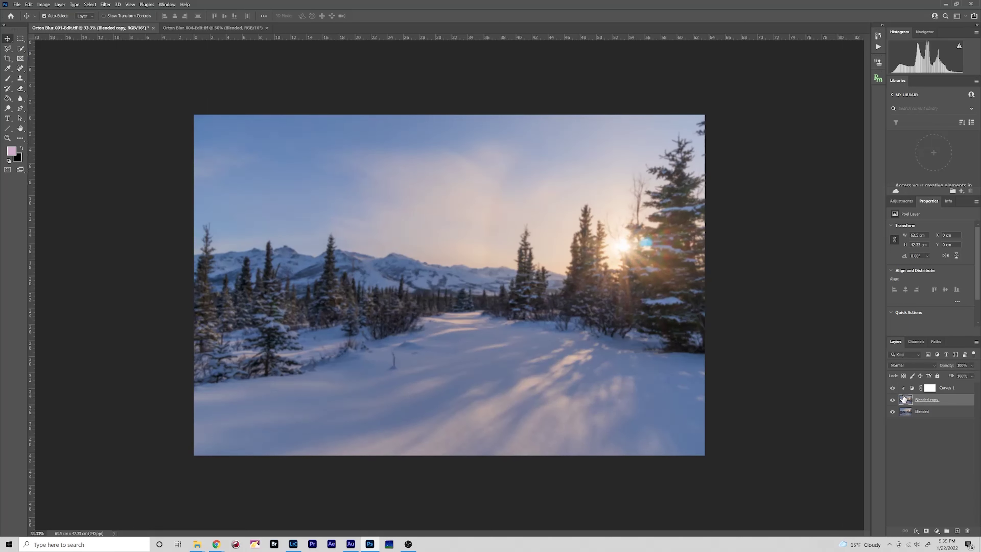
Compare the blur on and off, add a black hide-all mask to Blended copy, and pick the Brush.
{"action": "left_click", "coordinate": [893, 400]}
{"action": "left_click", "coordinate": [892, 400]}
{"action": "left_click", "coordinate": [893, 400]}
{"action": "left_click", "coordinate": [892, 400]}
{"action": "left_click", "coordinate": [926, 531], "text": "alt"}
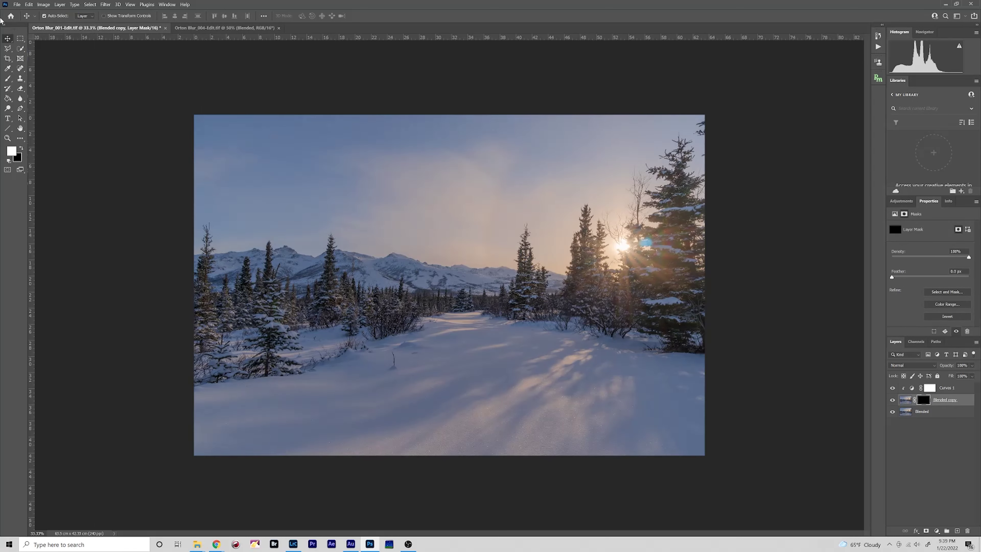
{"action": "left_click", "coordinate": [8, 79]}
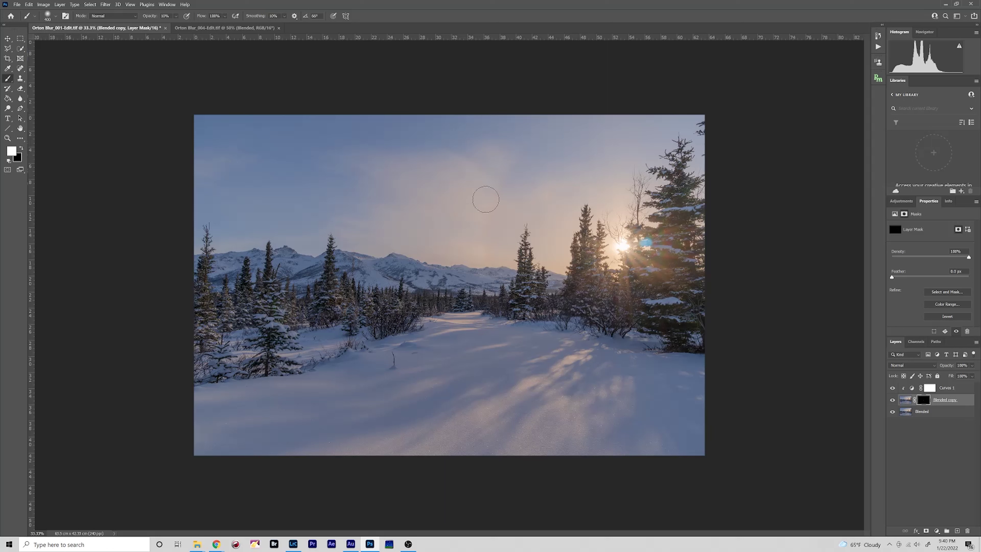
Resize the brush to 700, then 600, and paint white glow over the sky, sun and snowy path.
{"action": "key", "text": "bracketright"}
{"action": "key", "text": "bracketright"}
{"action": "key", "text": "bracketright"}
{"action": "key", "text": "bracketright"}
{"action": "key", "text": "bracketright"}
{"action": "key", "text": "bracketright"}
{"action": "key", "text": "bracketright"}
{"action": "key", "text": "bracketright"}
{"action": "key", "text": "bracketright"}
{"action": "key", "text": "bracketright"}
{"action": "key", "text": "bracketleft"}
{"action": "key", "text": "bracketleft"}
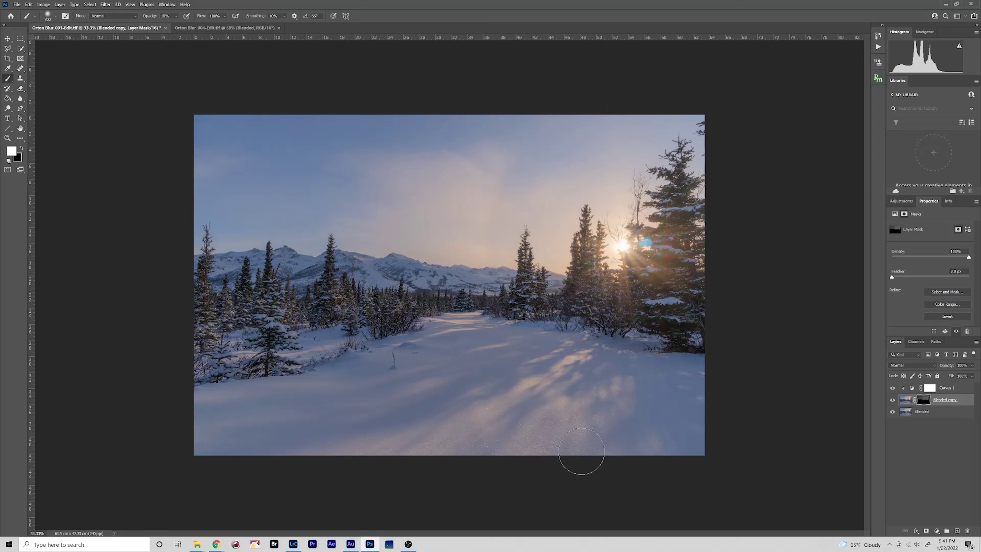
{"action": "key", "text": "bracketleft"}
{"action": "left_click", "coordinate": [891, 400]}
Toggle the Blended copy layer repeatedly to compare the photo with and without the glow.
{"action": "left_click", "coordinate": [892, 400]}
{"action": "left_click", "coordinate": [892, 400]}
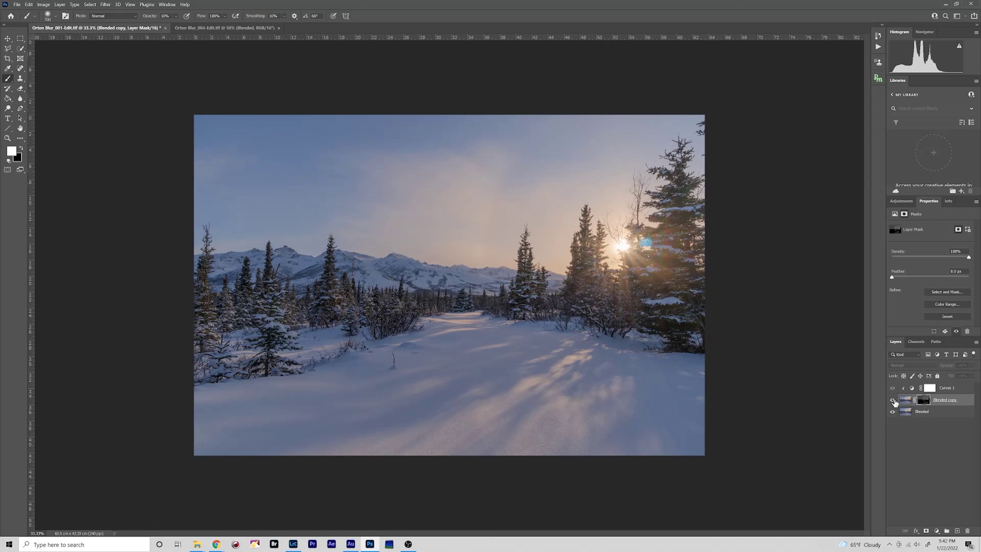
{"action": "left_click", "coordinate": [892, 400]}
{"action": "left_click", "coordinate": [893, 400]}
{"action": "left_click", "coordinate": [892, 400]}
{"action": "left_click", "coordinate": [892, 400]}
{"action": "left_click", "coordinate": [893, 400]}
{"action": "left_click", "coordinate": [892, 400]}
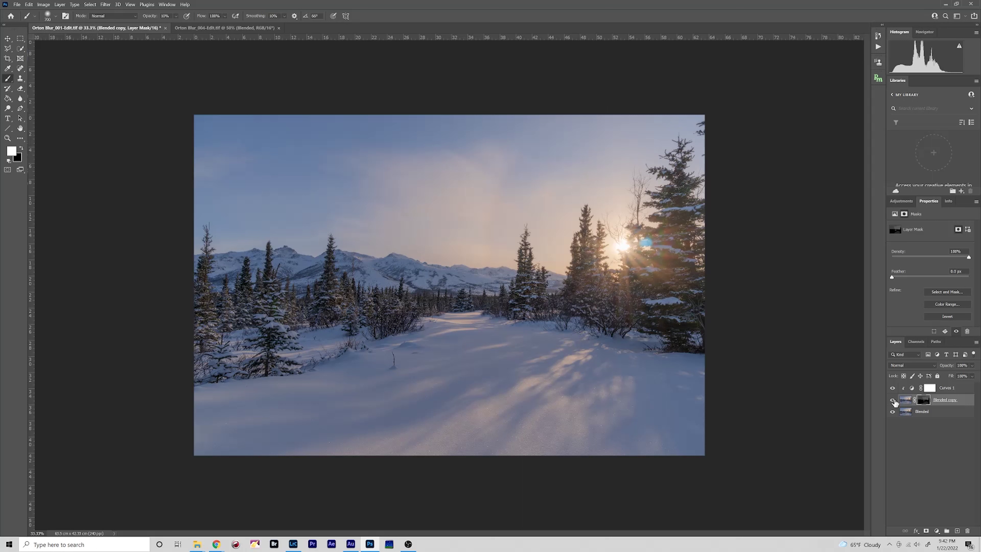
{"action": "left_click", "coordinate": [892, 400]}
{"action": "left_click", "coordinate": [892, 400]}
{"action": "left_click", "coordinate": [892, 400]}
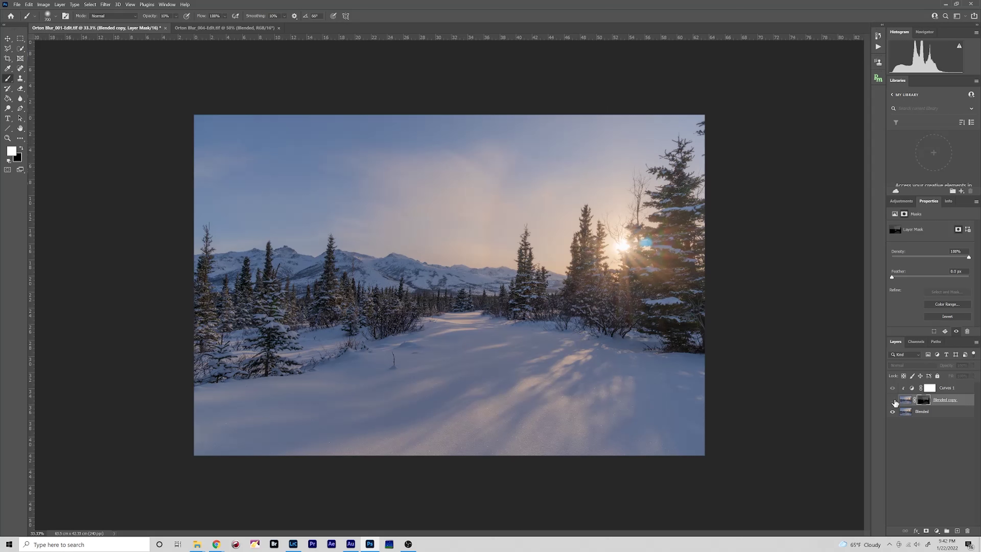
{"action": "left_click", "coordinate": [892, 400]}
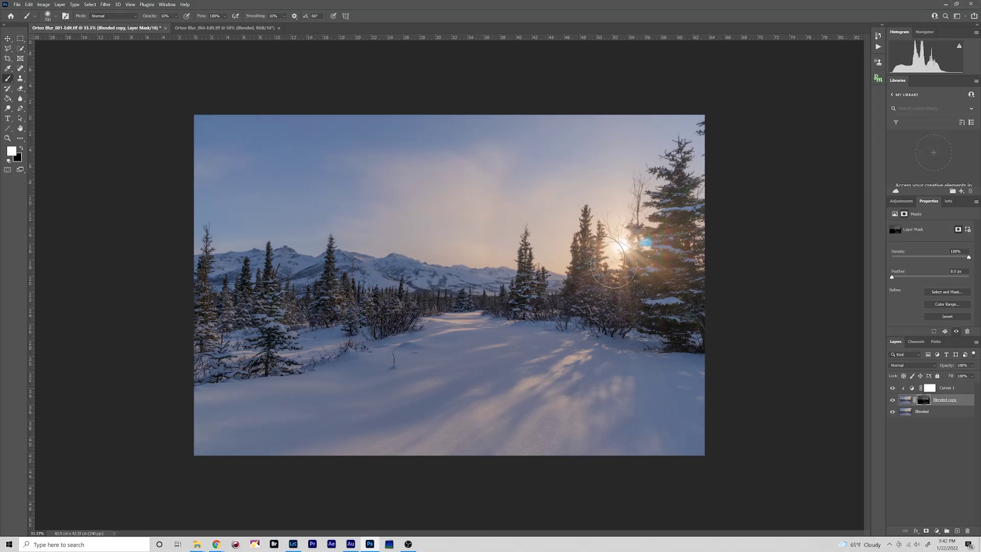
{"action": "left_click", "coordinate": [892, 400]}
{"action": "left_click", "coordinate": [893, 400]}
{"action": "left_click", "coordinate": [892, 400]}
{"action": "left_click", "coordinate": [892, 401]}
{"action": "left_click", "coordinate": [892, 400]}
{"action": "left_click", "coordinate": [892, 400]}
Compare the glow up close at 50% zoom, then on the whole photo, leaving it visible.
{"action": "key", "text": "ctrl+plus"}
{"action": "key", "text": "ctrl+plus"}
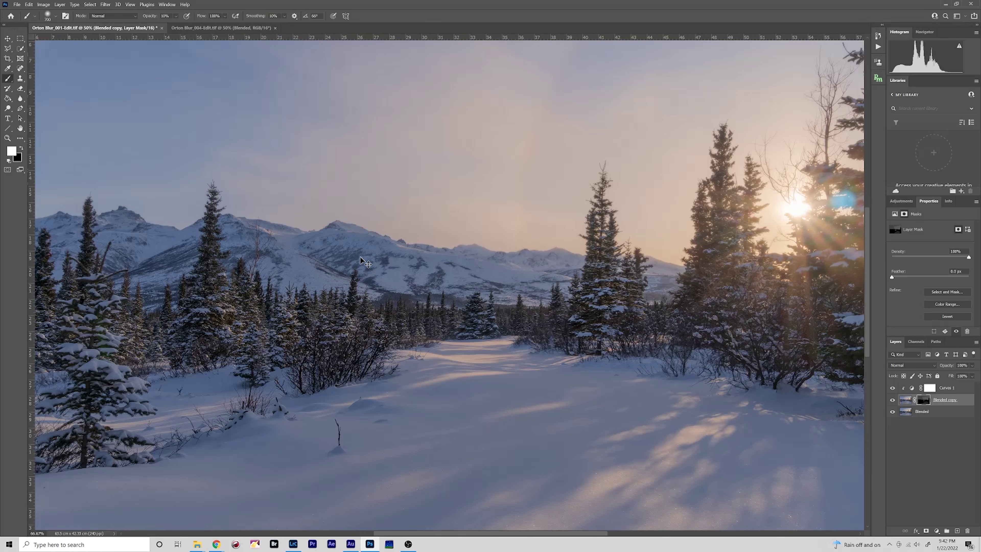
{"action": "left_click", "coordinate": [891, 399]}
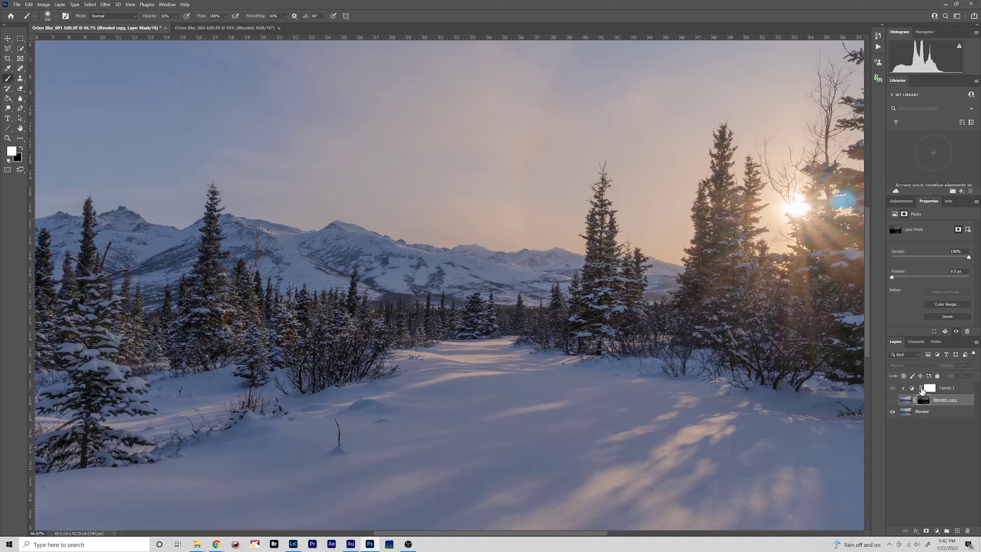
{"action": "left_click", "coordinate": [892, 399]}
{"action": "left_click", "coordinate": [892, 400]}
{"action": "left_click", "coordinate": [891, 400]}
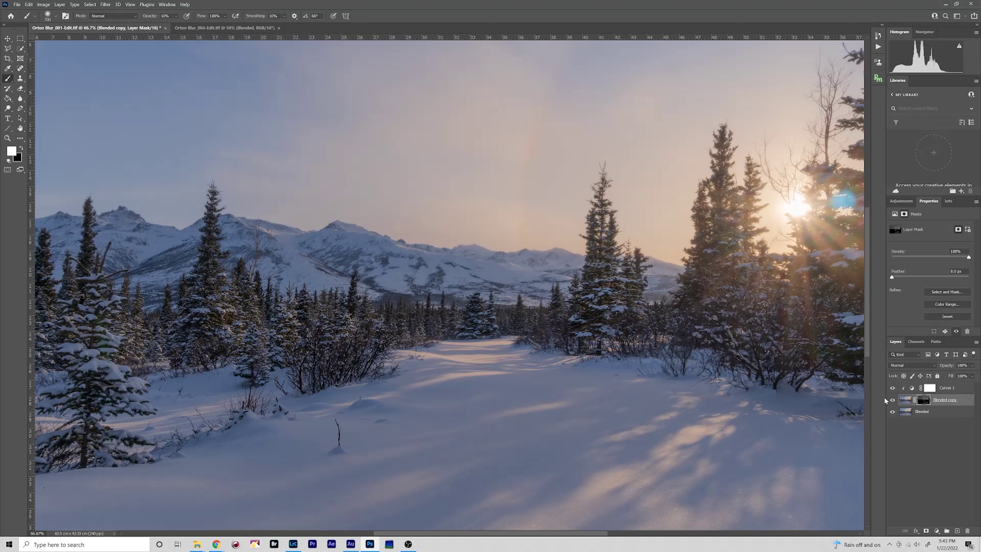
{"action": "left_click", "coordinate": [892, 400]}
{"action": "left_click", "coordinate": [891, 400]}
{"action": "left_click", "coordinate": [892, 400]}
{"action": "key", "text": "ctrl+minus"}
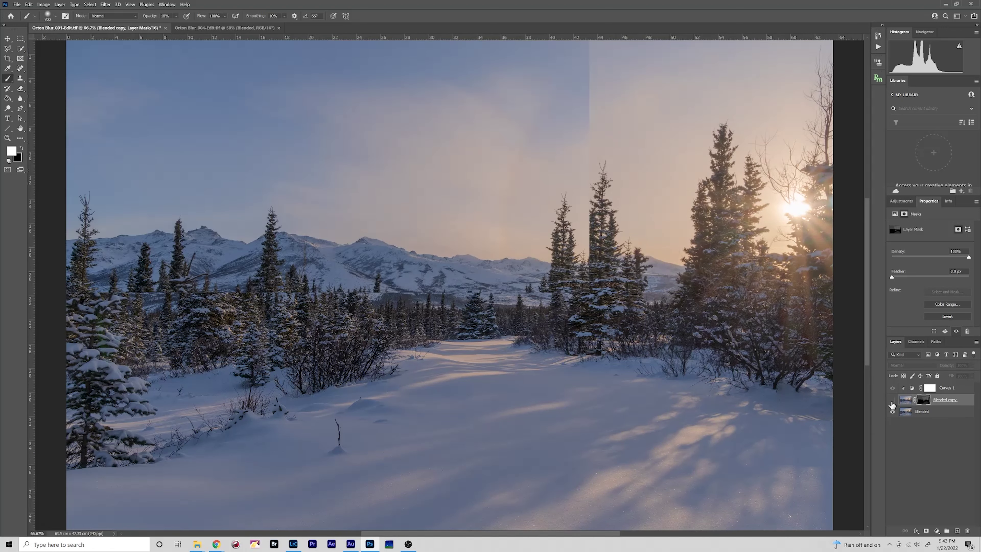
{"action": "key", "text": "ctrl+minus"}
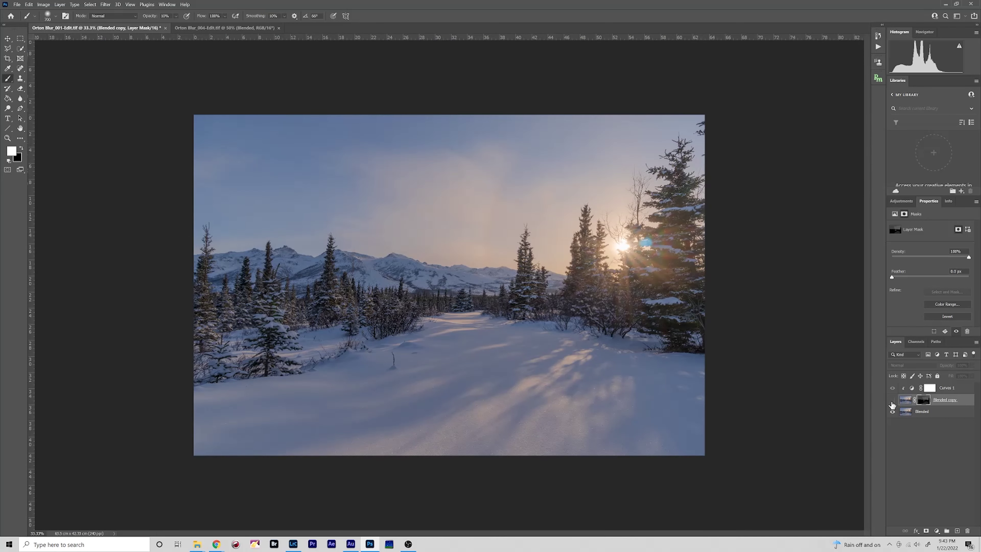
{"action": "left_click", "coordinate": [892, 401]}
{"action": "left_click", "coordinate": [892, 401]}
{"action": "left_click", "coordinate": [894, 401]}
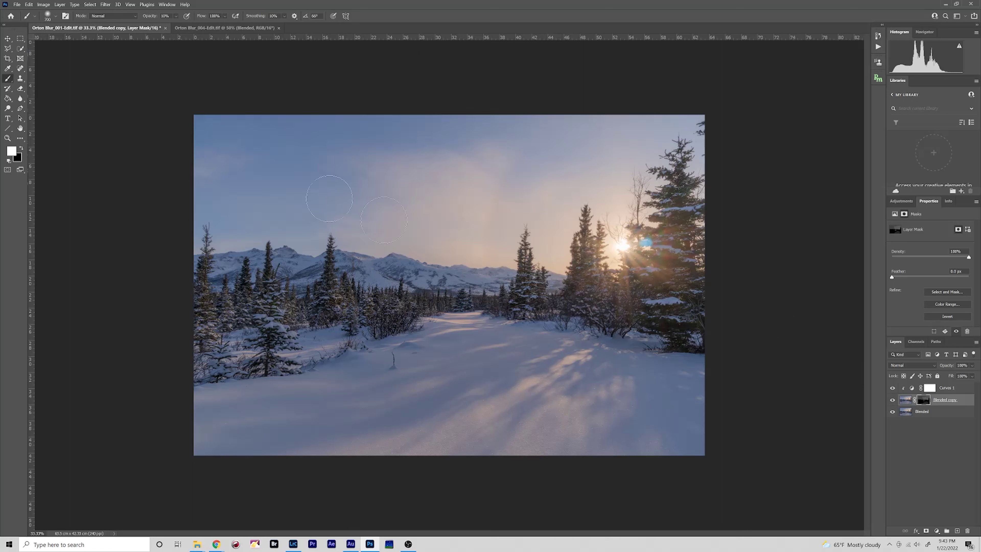
Merge all visible layers into one and save the image.
{"action": "left_click", "coordinate": [7, 39]}
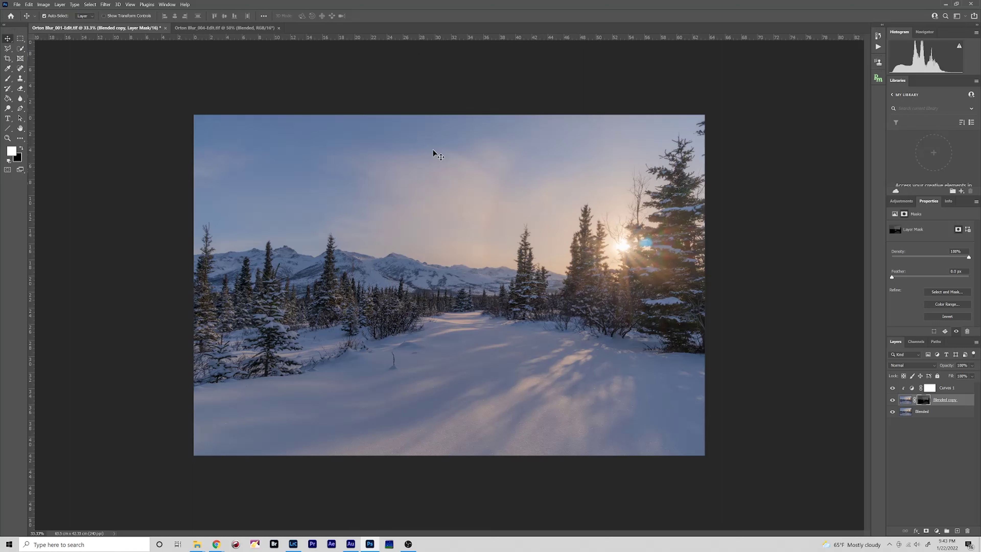
{"action": "left_click", "coordinate": [59, 4]}
{"action": "left_click", "coordinate": [96, 269]}
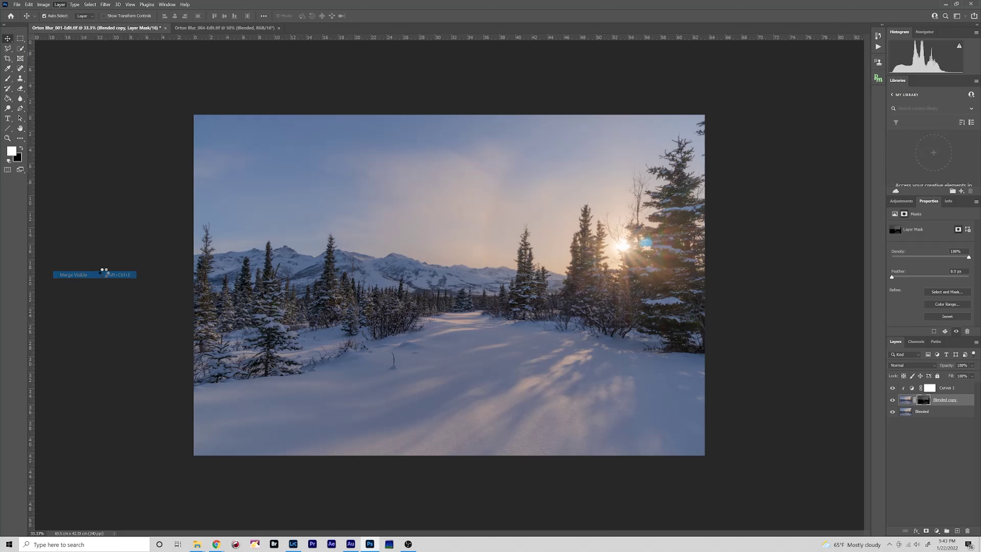
{"action": "key", "text": "ctrl+s"}
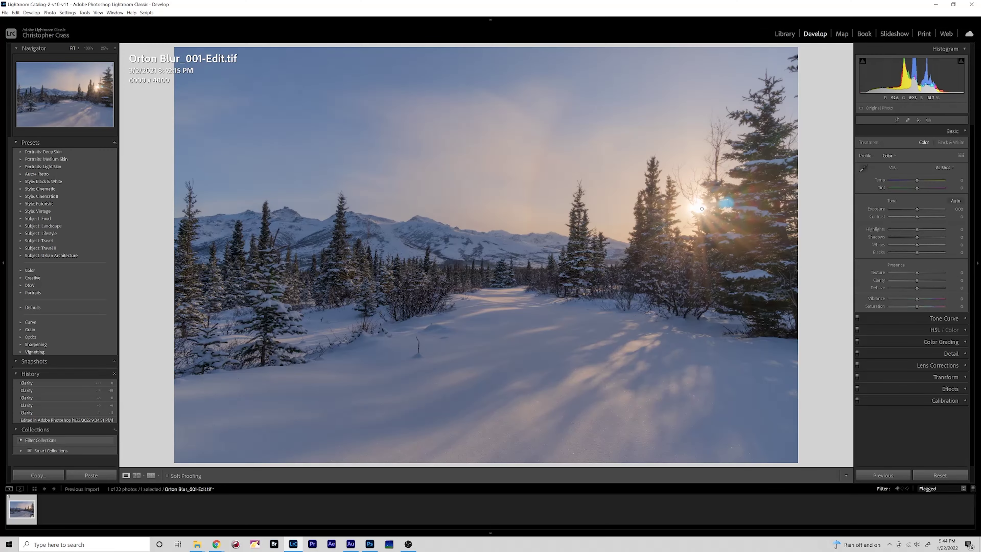
Set Clarity to -20 on Orton Blur_001-Edit.tif and check it against the Before view.
{"action": "left_click", "coordinate": [701, 208]}
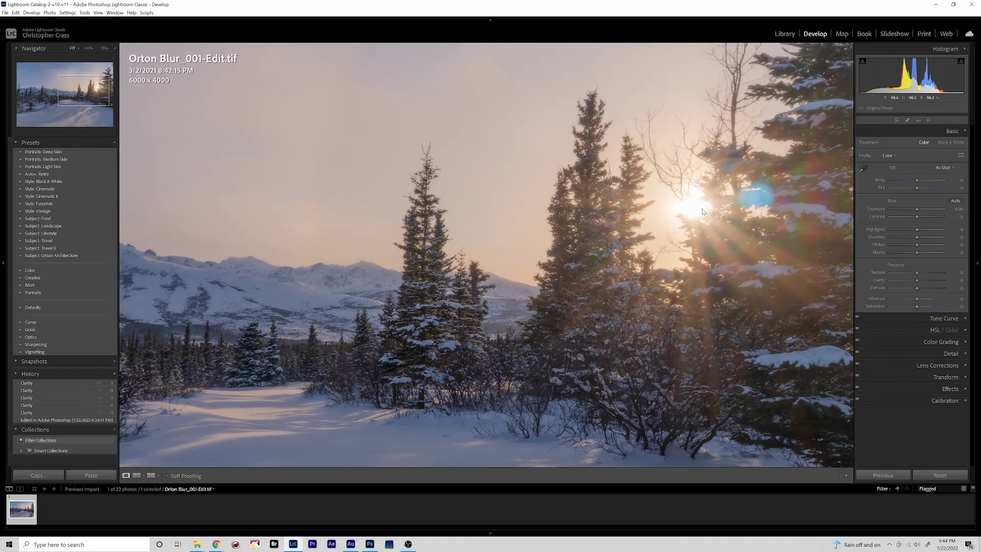
{"action": "left_click", "coordinate": [700, 209]}
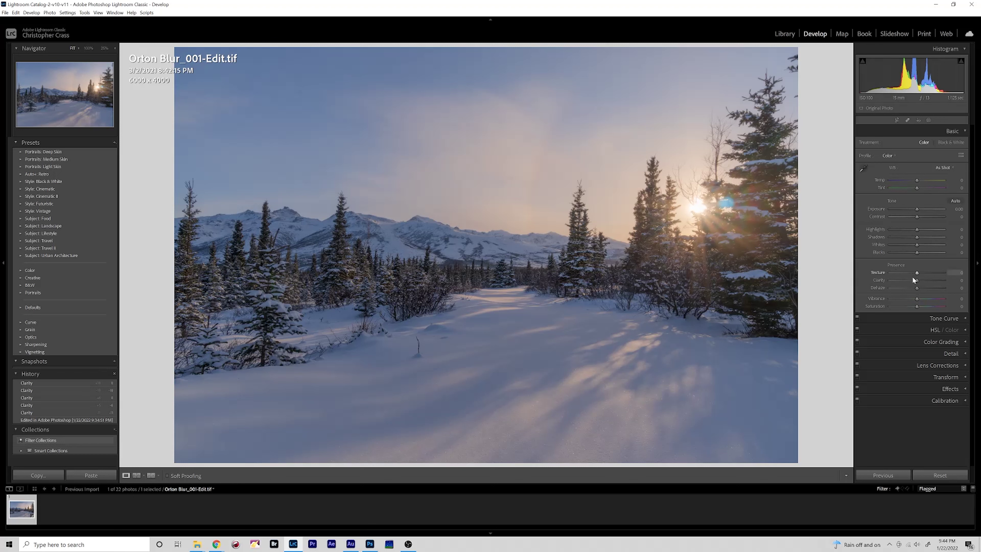
{"action": "mouse_move", "coordinate": [916, 280]}
{"action": "left_mouse_down"}
{"action": "mouse_move", "coordinate": [903, 286]}
{"action": "mouse_move", "coordinate": [913, 278]}
{"action": "left_mouse_up"}
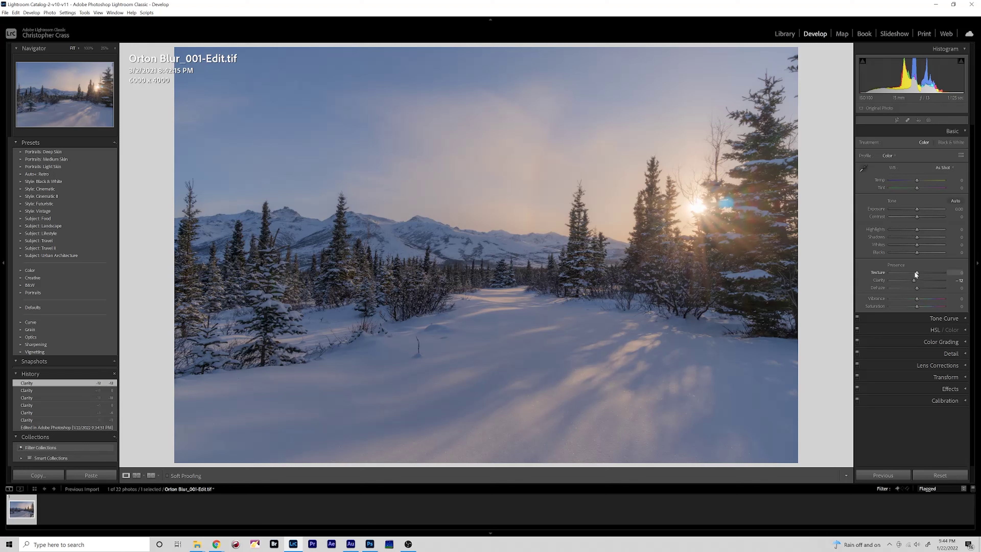
{"action": "left_click_drag", "start_coordinate": [914, 279], "coordinate": [908, 280]}
{"action": "left_click_drag", "start_coordinate": [911, 283], "coordinate": [912, 284]}
{"action": "left_click_drag", "start_coordinate": [687, 225], "coordinate": [687, 217]}
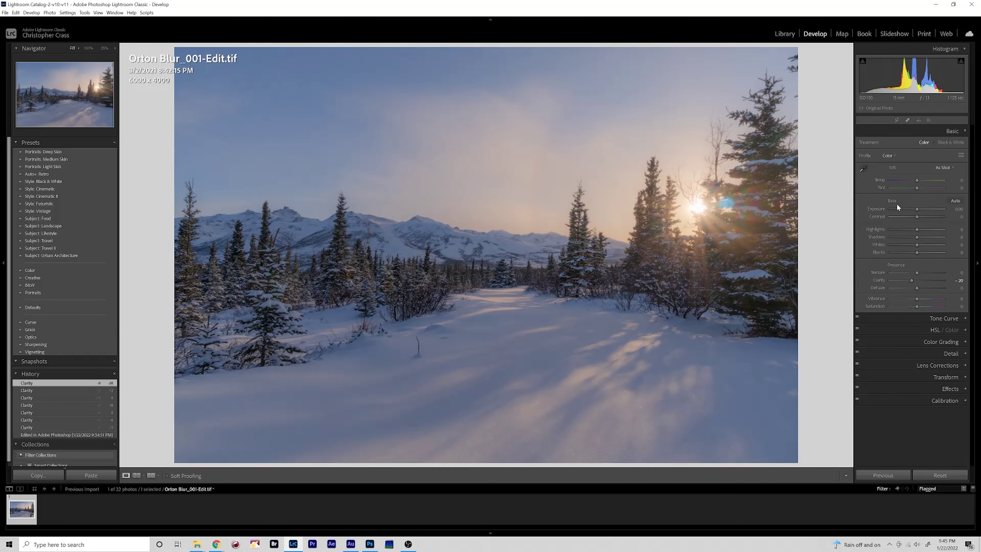
{"action": "key", "text": "backslash"}
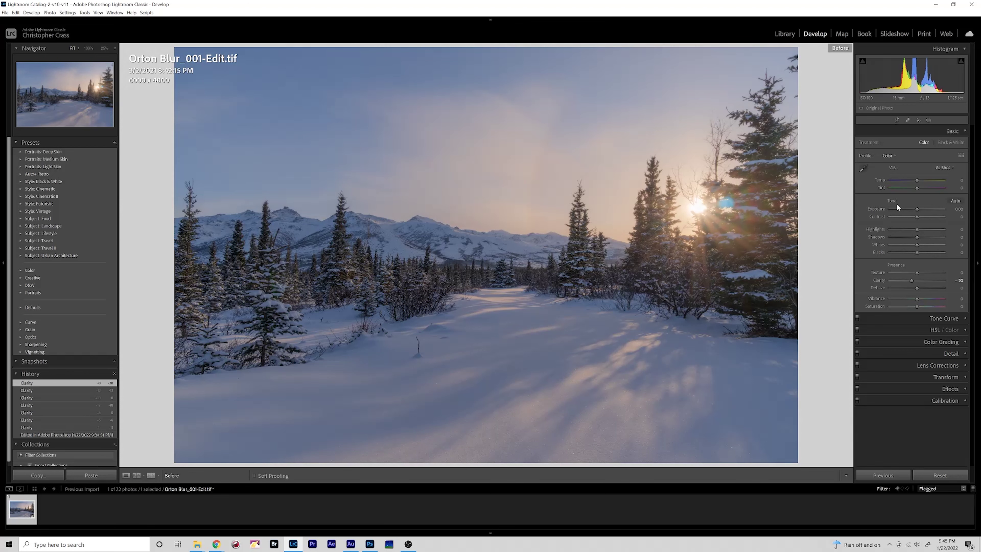
{"action": "key", "text": "backslash"}
{"action": "key", "text": "backslash"}
{"action": "key", "text": "backslash"}
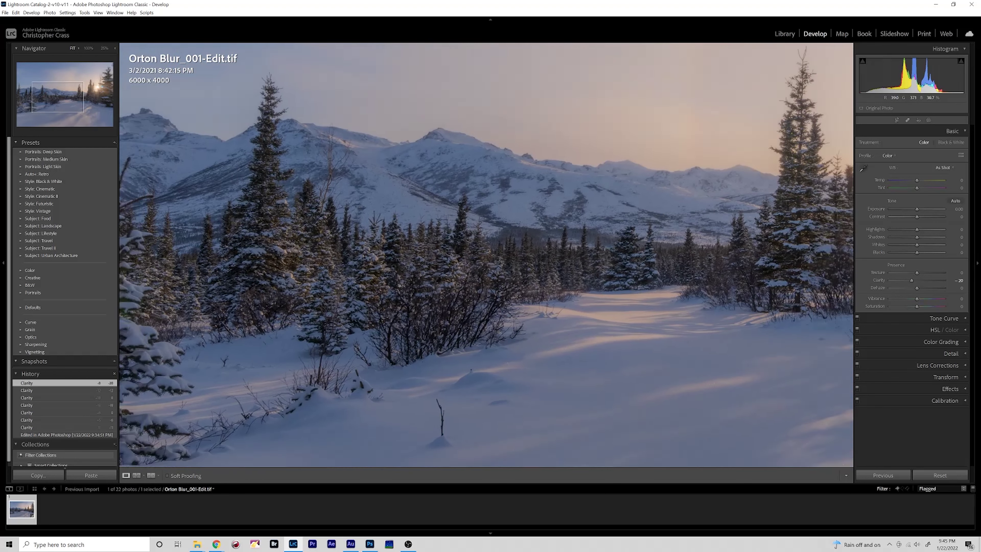
{"action": "left_click", "coordinate": [752, 207]}
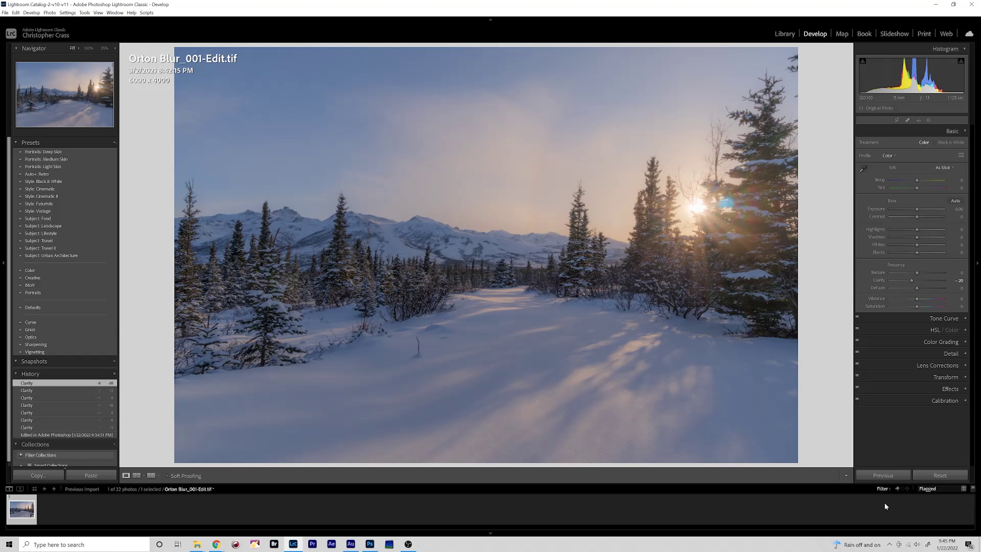
Turn off the Filmstrip filter to show all 22 photos and browse to Orton Blur_002.ARW.
{"action": "left_click", "coordinate": [926, 488]}
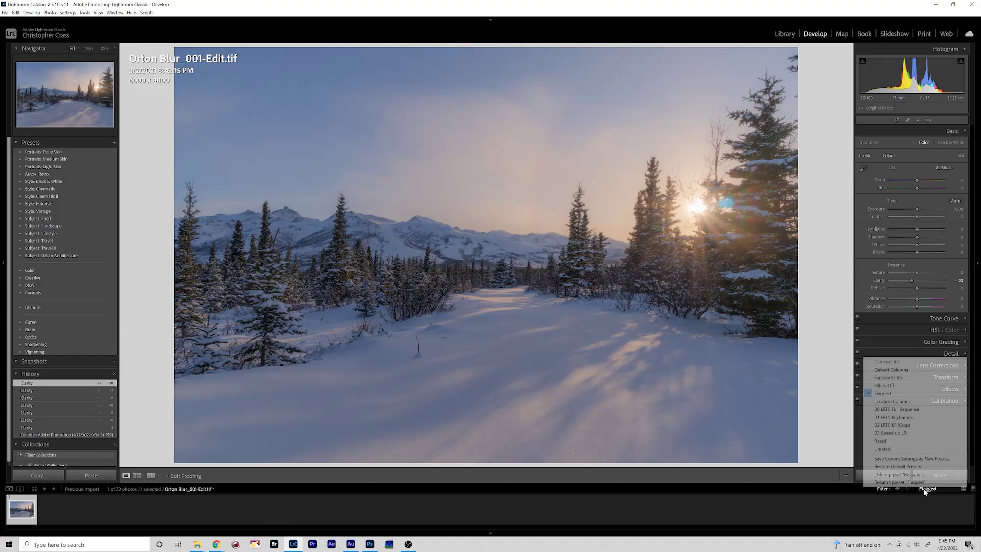
{"action": "left_click", "coordinate": [900, 386]}
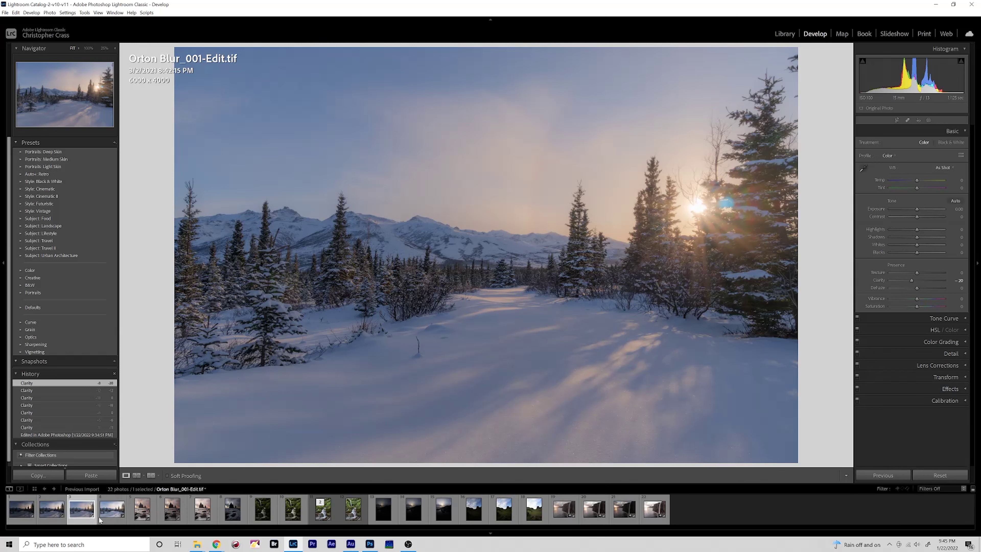
{"action": "left_click", "coordinate": [65, 522]}
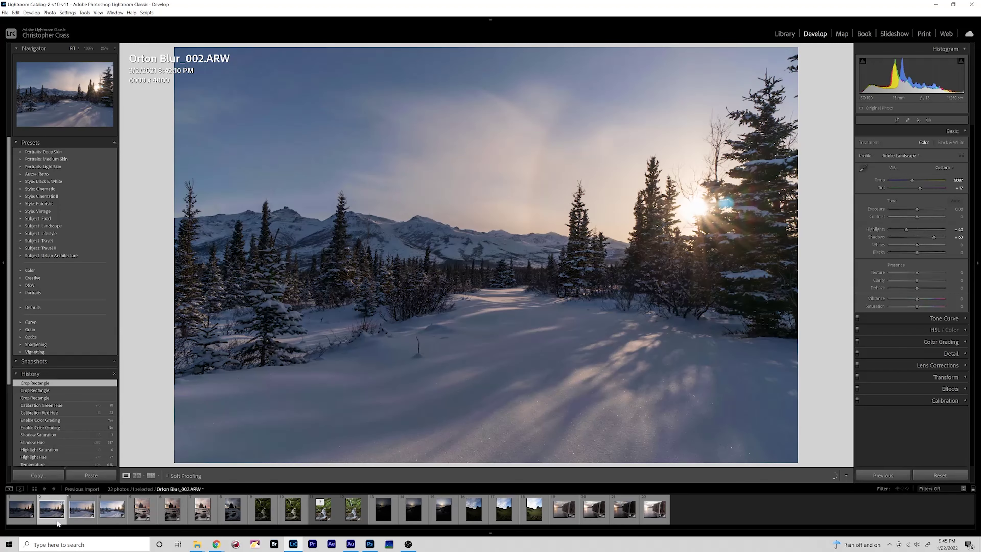
{"action": "key", "text": "Right"}
{"action": "key", "text": "Right"}
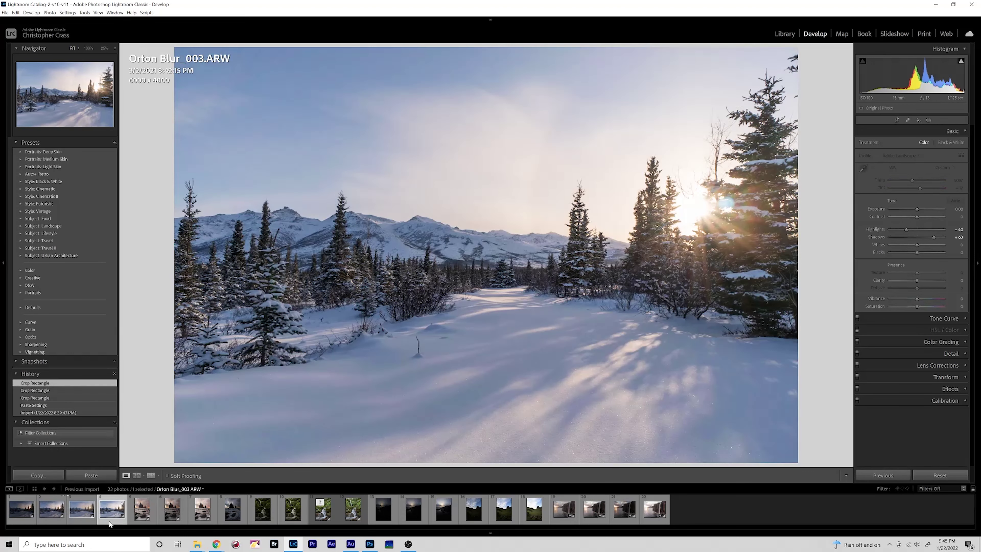
{"action": "key", "text": "Left"}
{"action": "key", "text": "Left"}
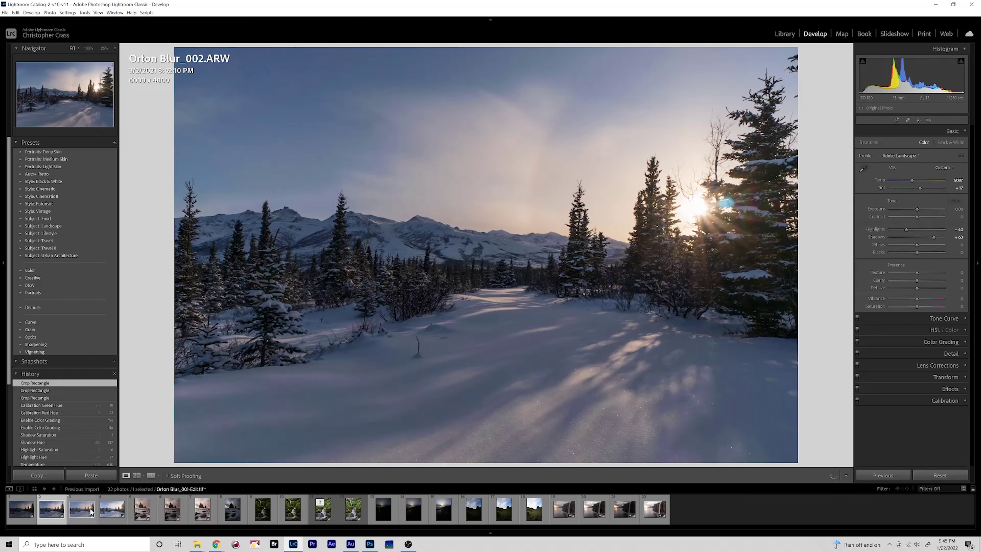
{"action": "key", "text": "Left"}
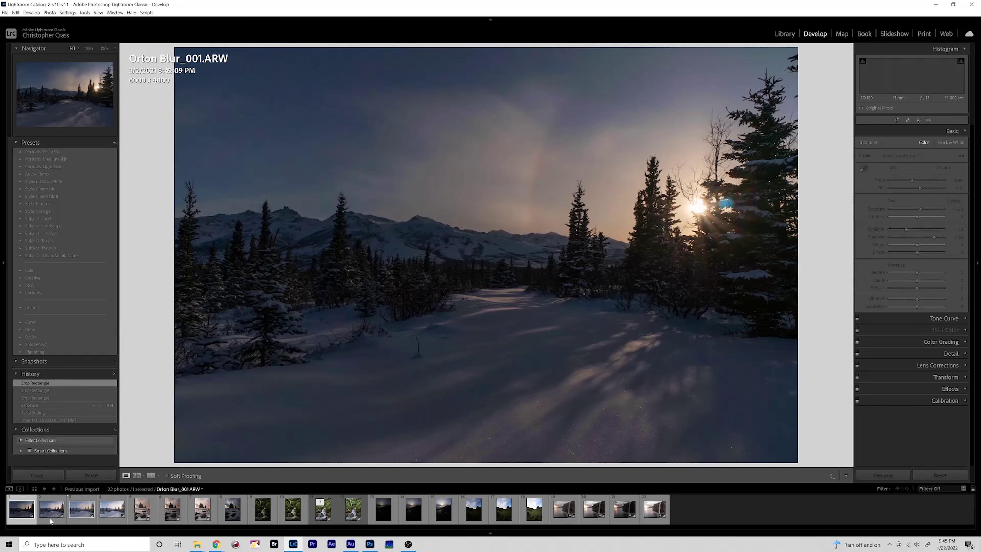
{"action": "key", "text": "Right"}
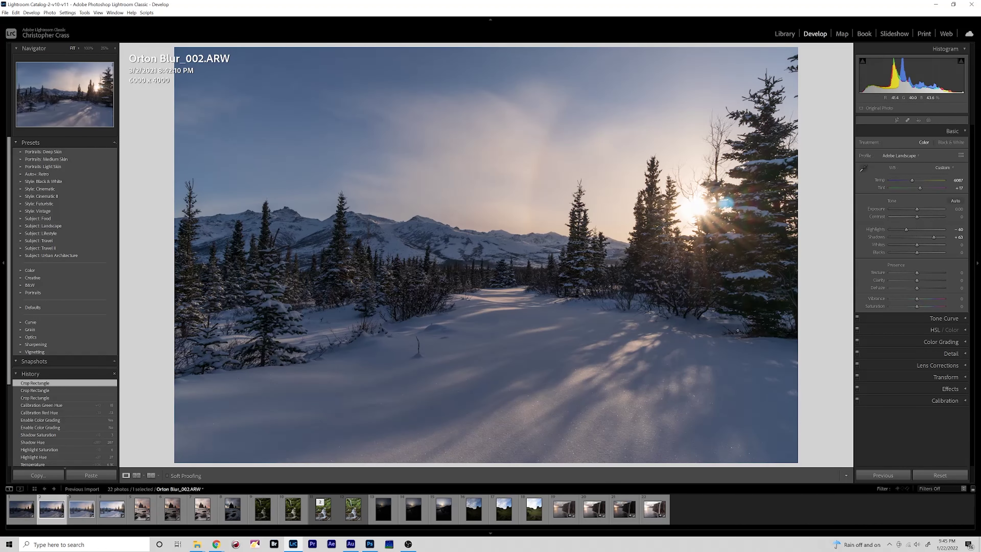
Inspect Orton Blur_002 at 100%, raise its exposure by +0.14, then open Orton Blur_001-Edit.tif.
{"action": "left_click", "coordinate": [419, 324]}
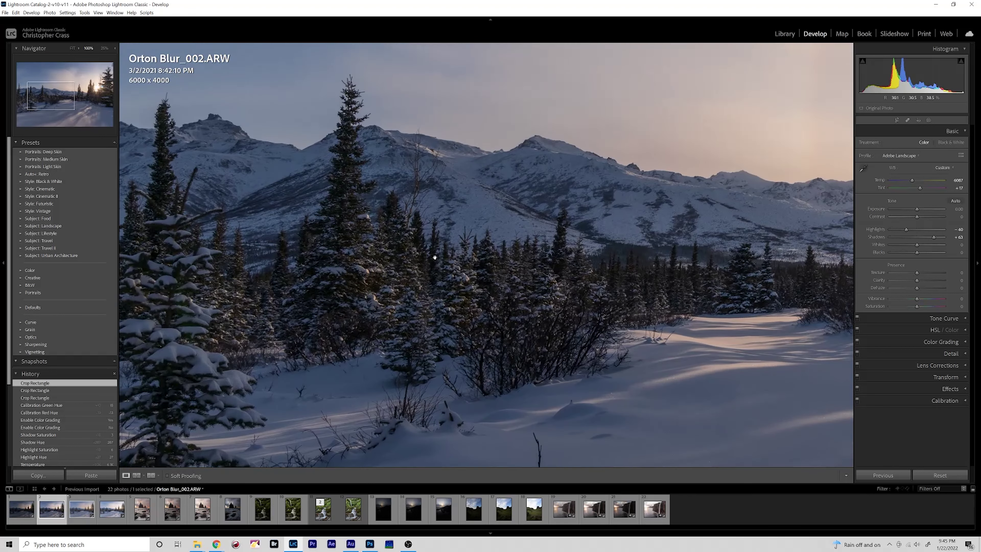
{"action": "left_click", "coordinate": [419, 324]}
{"action": "left_click_drag", "start_coordinate": [916, 209], "coordinate": [919, 209]}
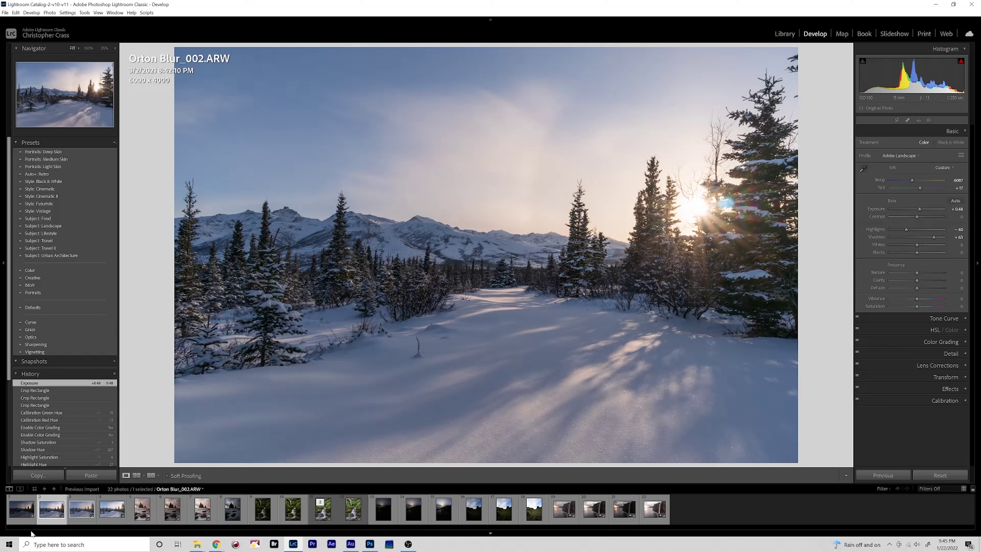
{"action": "left_click", "coordinate": [84, 516]}
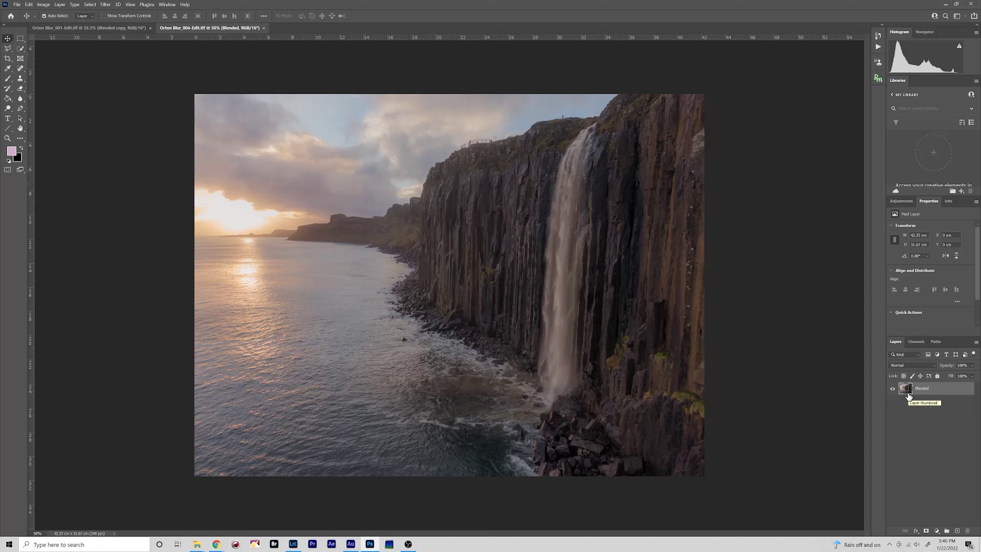
Duplicate the Blended layer and add a Curves layer with raised highlights, clipped to the copy.
{"action": "key", "text": "ctrl+j"}
{"action": "left_click", "coordinate": [902, 201]}
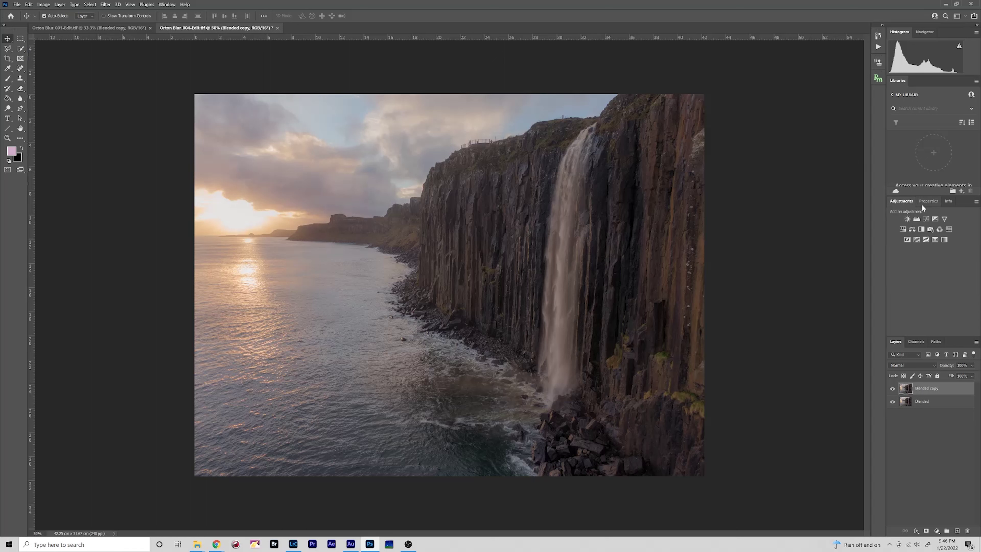
{"action": "left_click", "coordinate": [925, 216]}
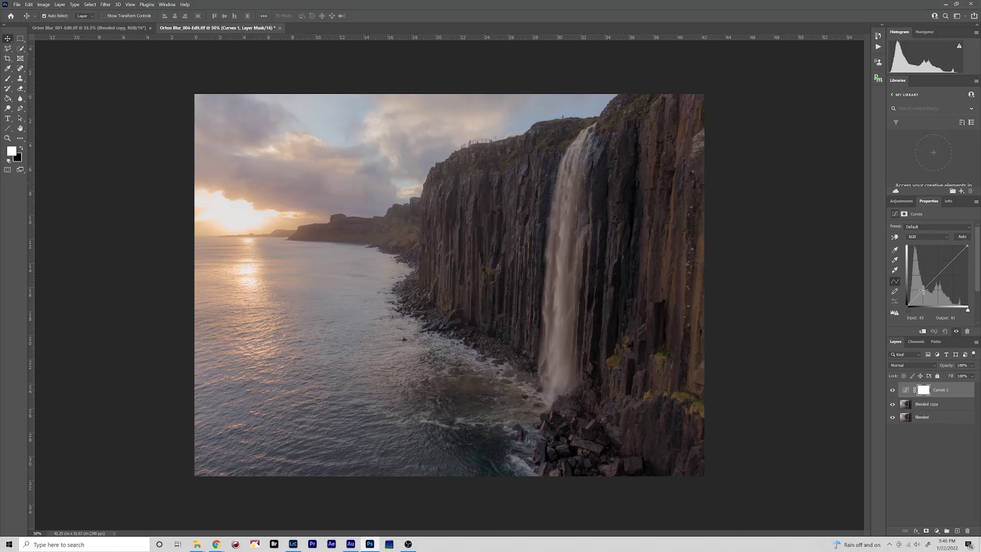
{"action": "left_click", "coordinate": [923, 289]}
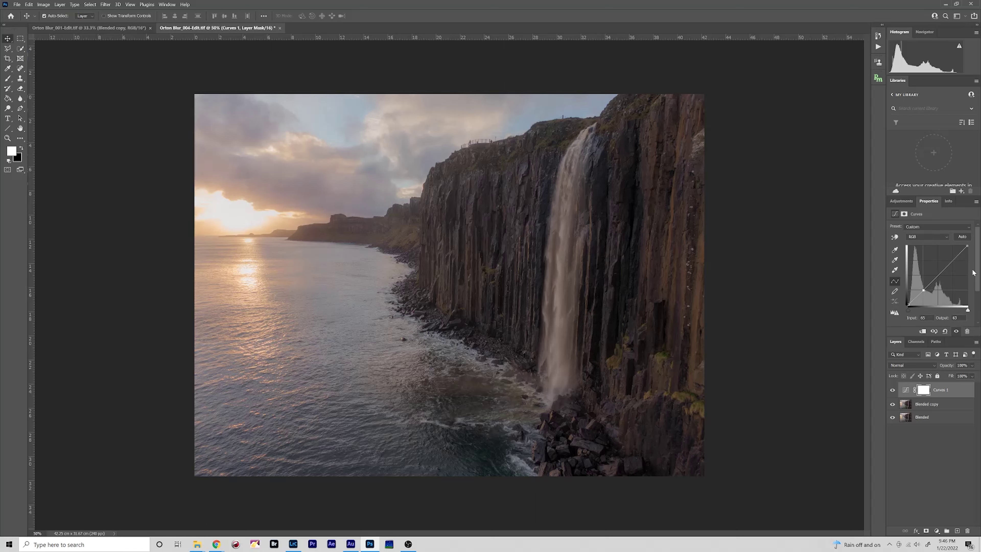
{"action": "left_click", "coordinate": [951, 257]}
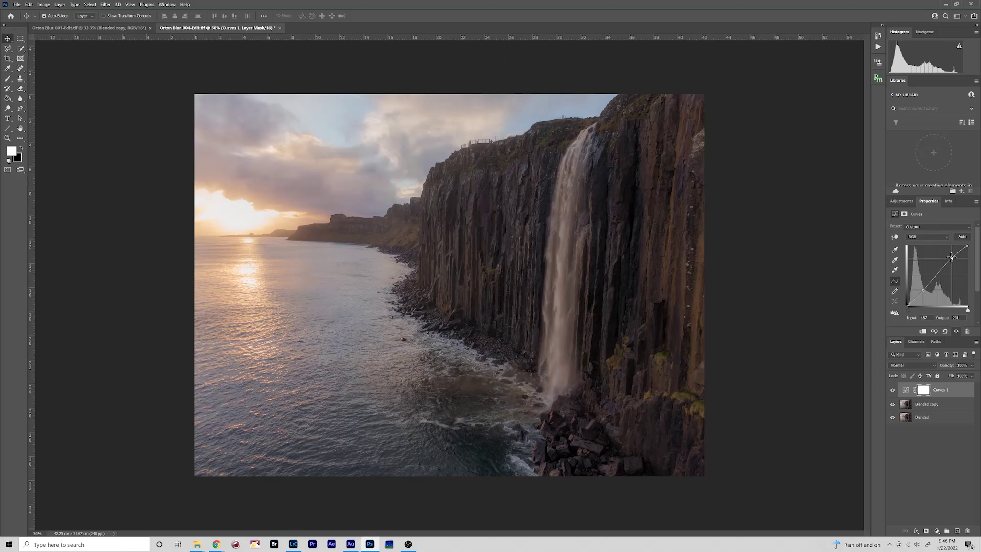
{"action": "left_click_drag", "start_coordinate": [951, 257], "coordinate": [951, 255]}
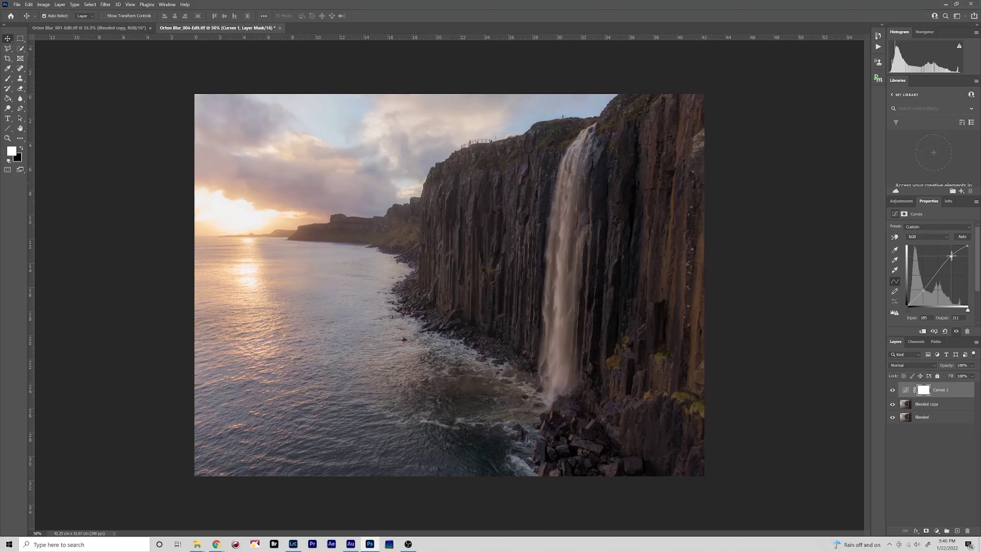
{"action": "left_click", "coordinate": [922, 331]}
Compare the waterfall photo with and without the Curves brightening.
{"action": "left_click", "coordinate": [891, 391]}
{"action": "left_click", "coordinate": [892, 391]}
{"action": "left_click", "coordinate": [892, 391]}
{"action": "left_click", "coordinate": [891, 391]}
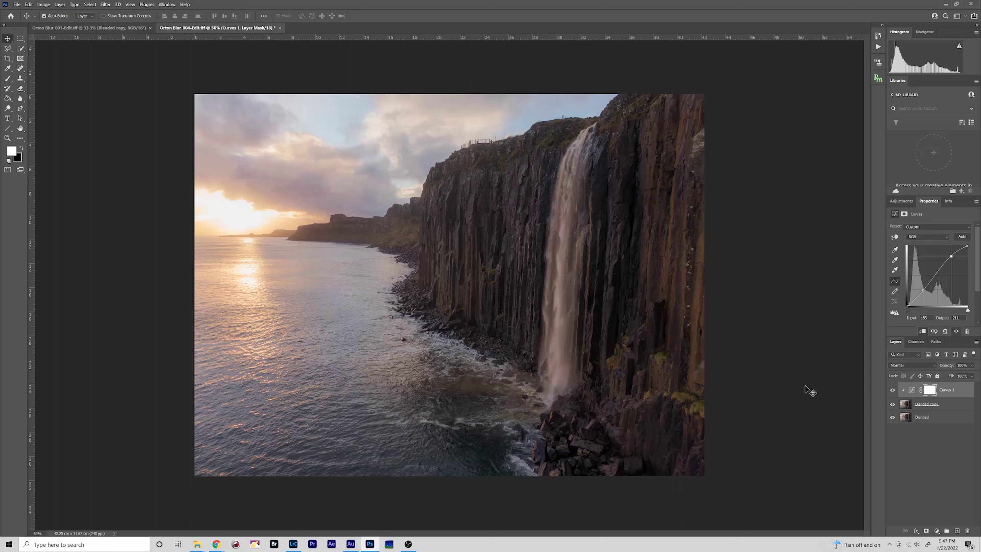
Re-enable Curves, give Blended copy a 7.0-pixel Gaussian Blur, then hide it behind a black mask.
{"action": "left_click", "coordinate": [892, 390]}
{"action": "left_click", "coordinate": [902, 405]}
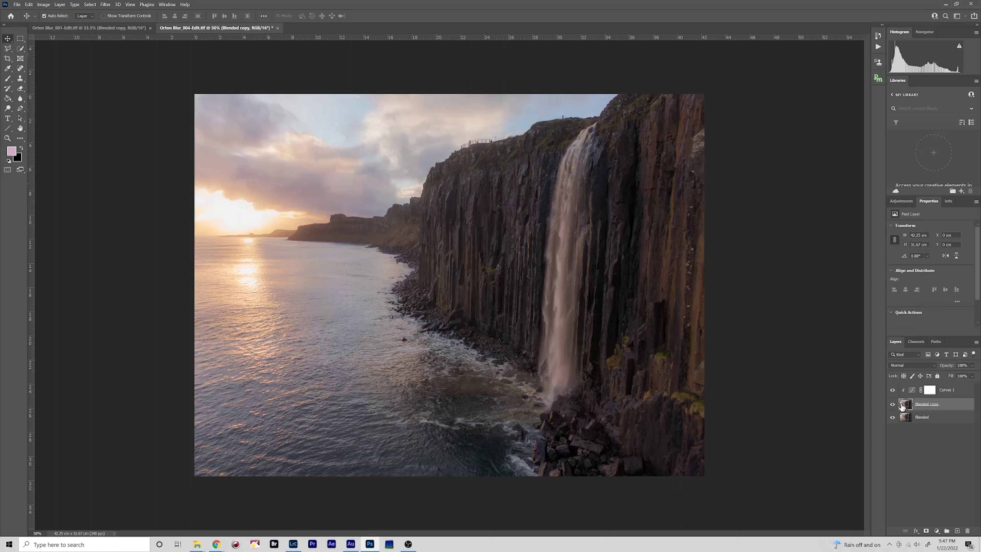
{"action": "left_click", "coordinate": [110, 5]}
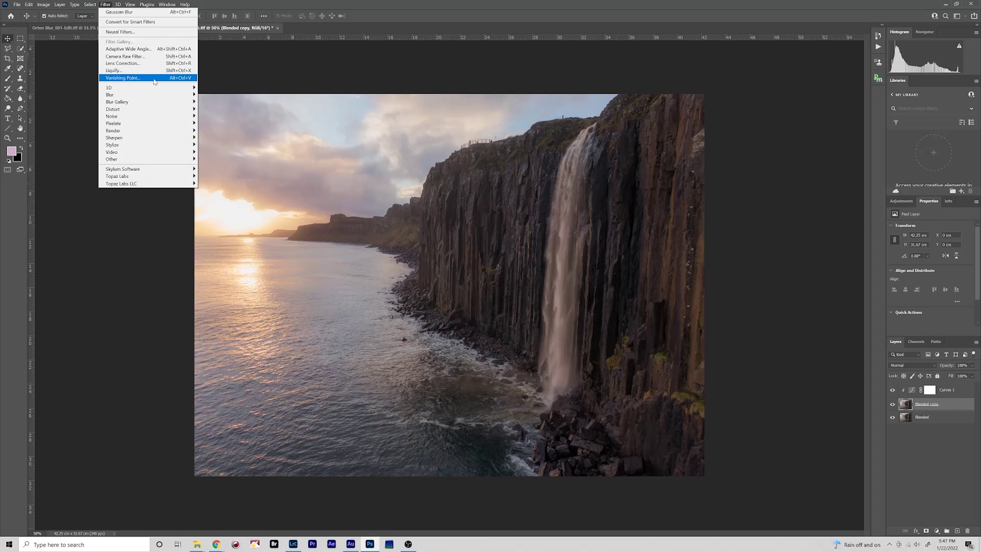
{"action": "mouse_move", "coordinate": [177, 98]}
{"action": "left_click", "coordinate": [230, 125]}
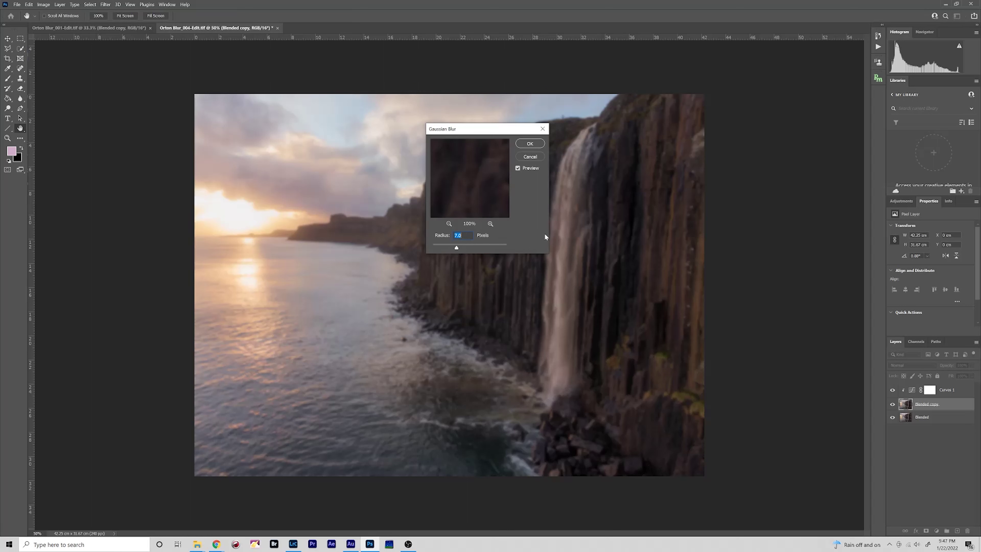
{"action": "left_click", "coordinate": [531, 144]}
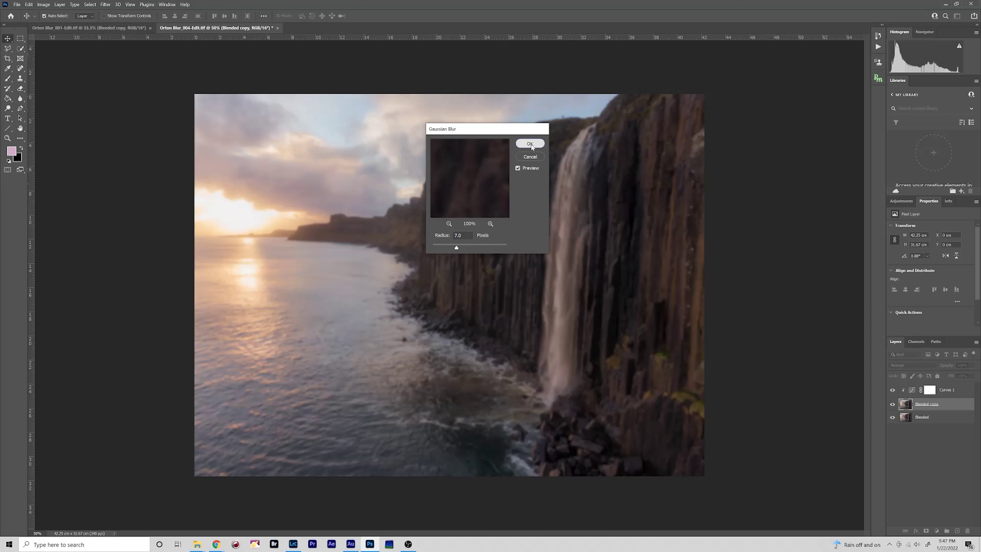
{"action": "left_click", "coordinate": [926, 532], "text": "alt"}
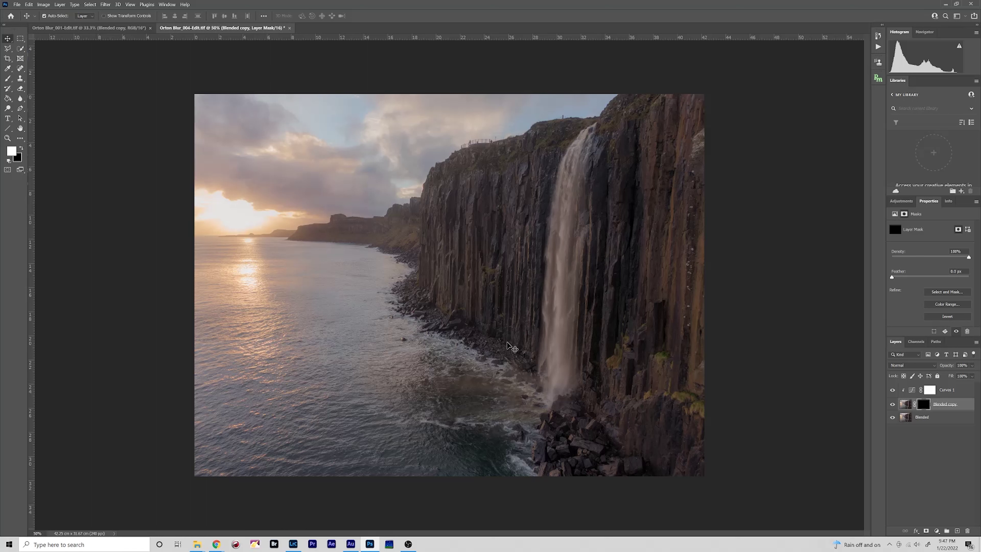
With a resized brush, paint the glow back around the sun and headland.
{"action": "left_click", "coordinate": [7, 78]}
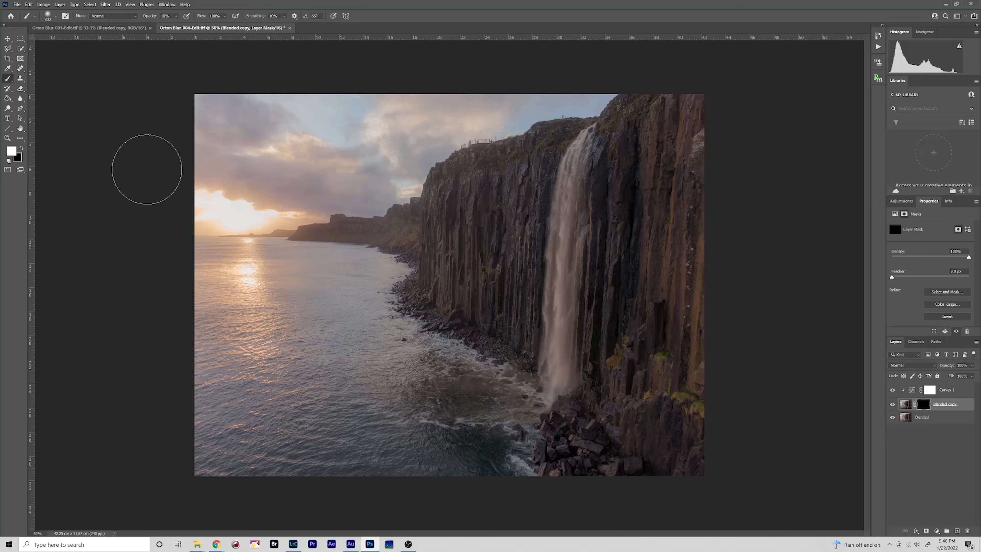
{"action": "key", "text": "bracketleft"}
{"action": "key", "text": "bracketleft"}
{"action": "key", "text": "bracketleft"}
{"action": "key", "text": "bracketright"}
{"action": "left_click_drag", "start_coordinate": [239, 206], "coordinate": [316, 207]}
{"action": "key", "text": "bracketleft"}
{"action": "key", "text": "bracketleft"}
Compare the waterfall photo with and without the glow layer.
{"action": "left_click", "coordinate": [892, 404]}
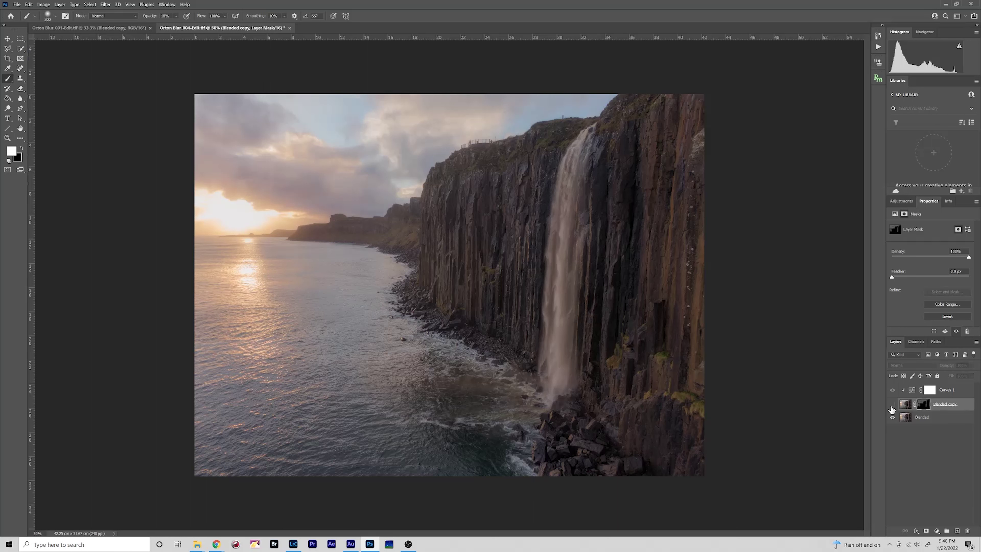
{"action": "left_click", "coordinate": [892, 404]}
{"action": "left_click", "coordinate": [891, 404]}
{"action": "left_click", "coordinate": [892, 404]}
{"action": "left_click", "coordinate": [891, 404]}
{"action": "left_click", "coordinate": [892, 404]}
{"action": "left_click", "coordinate": [891, 404]}
Paint glow onto the headland, sun reflection and cliff beside the waterfall, then check the effect.
{"action": "mouse_move", "coordinate": [340, 184]}
{"action": "left_mouse_down"}
{"action": "mouse_move", "coordinate": [415, 225]}
{"action": "mouse_move", "coordinate": [348, 230]}
{"action": "mouse_move", "coordinate": [393, 244]}
{"action": "left_mouse_up"}
{"action": "mouse_move", "coordinate": [593, 204]}
{"action": "left_mouse_down"}
{"action": "mouse_move", "coordinate": [593, 258]}
{"action": "mouse_move", "coordinate": [572, 280]}
{"action": "mouse_move", "coordinate": [584, 299]}
{"action": "left_mouse_up"}
{"action": "left_click", "coordinate": [892, 404]}
Turn the glow layer back on and merge all visible layers into one Blended copy layer.
{"action": "left_click", "coordinate": [891, 406]}
{"action": "left_click", "coordinate": [60, 4]}
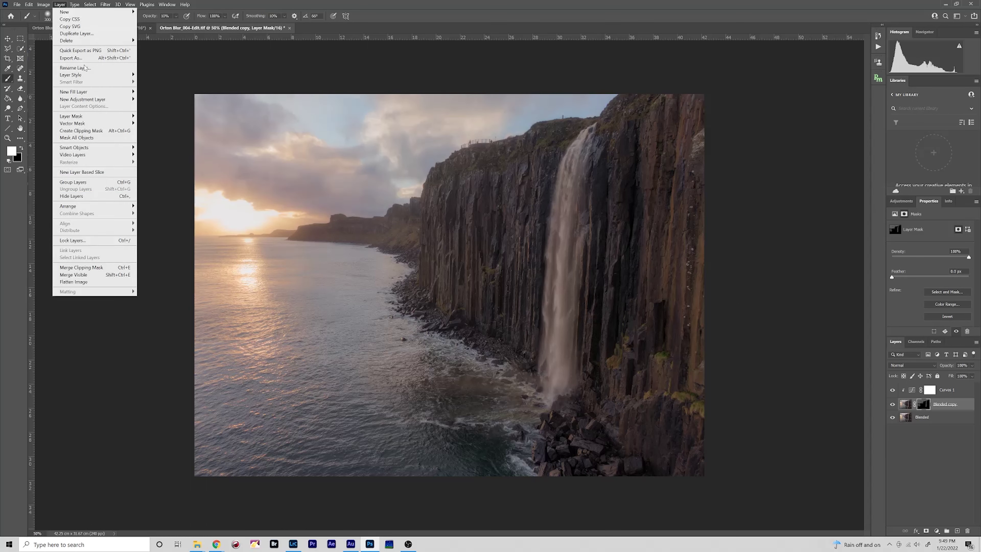
{"action": "left_click", "coordinate": [79, 275]}
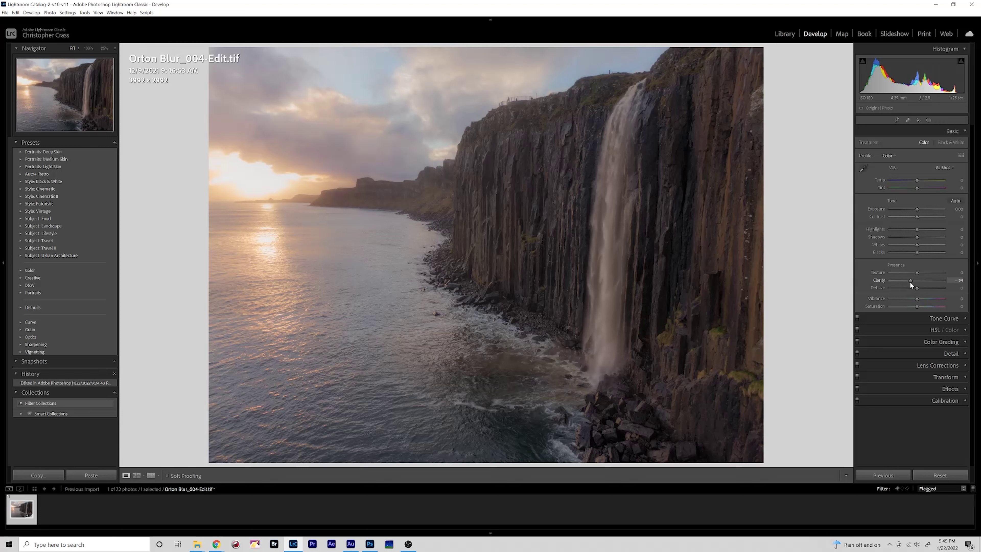
Lower the waterfall photo's Clarity to a negative value, then compare Before/After on the cliff detail.
{"action": "left_click_drag", "start_coordinate": [910, 282], "coordinate": [911, 282]}
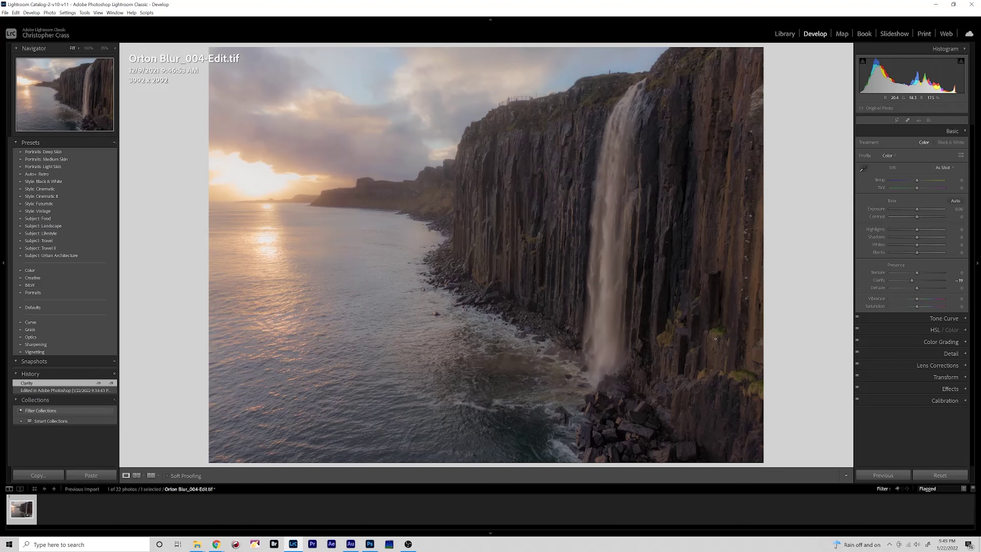
{"action": "key", "text": "backslash"}
{"action": "key", "text": "backslash"}
{"action": "key", "text": "backslash"}
{"action": "key", "text": "backslash"}
{"action": "key", "text": "backslash"}
{"action": "key", "text": "backslash"}
{"action": "key", "text": "backslash"}
{"action": "key", "text": "backslash"}
{"action": "left_click_drag", "start_coordinate": [570, 259], "coordinate": [572, 260]}
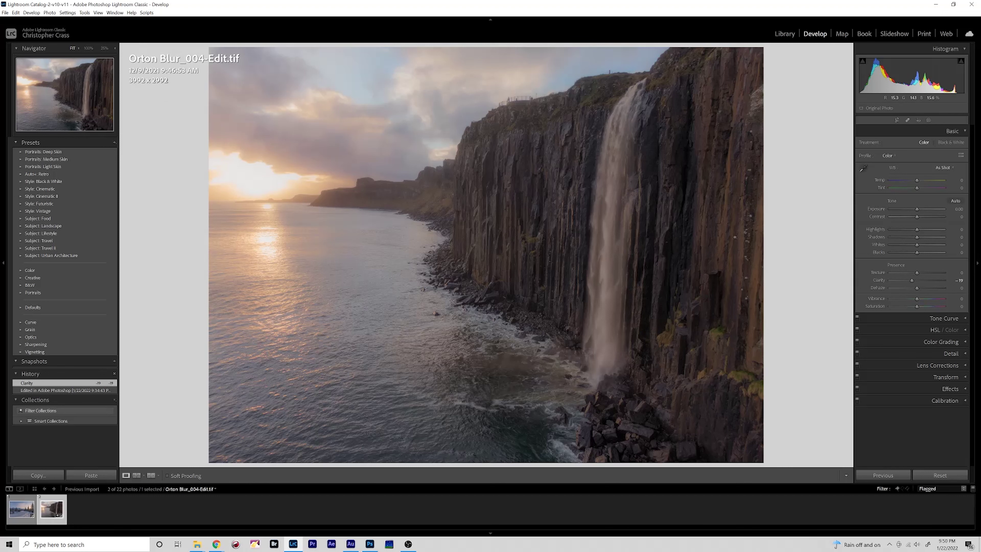
{"action": "key", "text": "Left"}
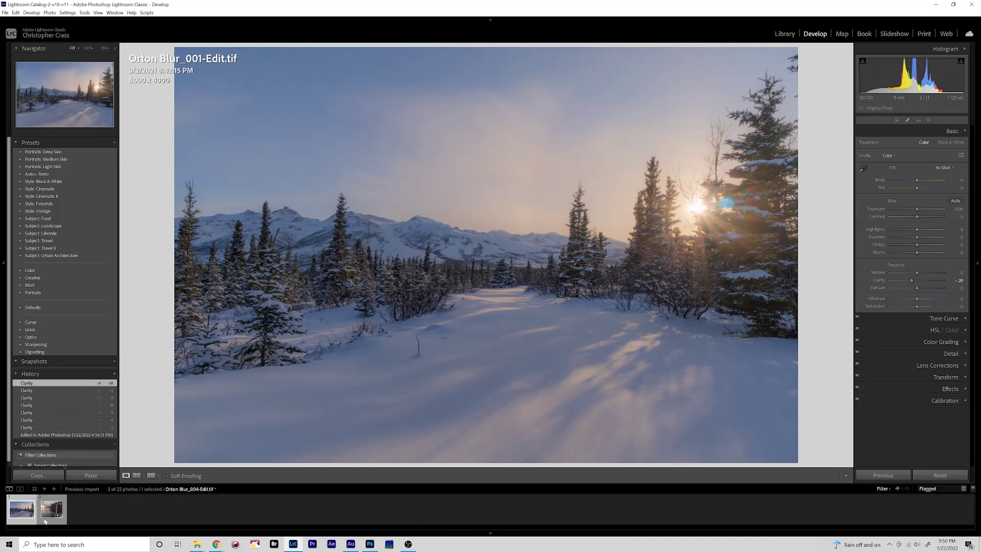
{"action": "left_click", "coordinate": [52, 510]}
{"action": "left_click", "coordinate": [22, 512]}
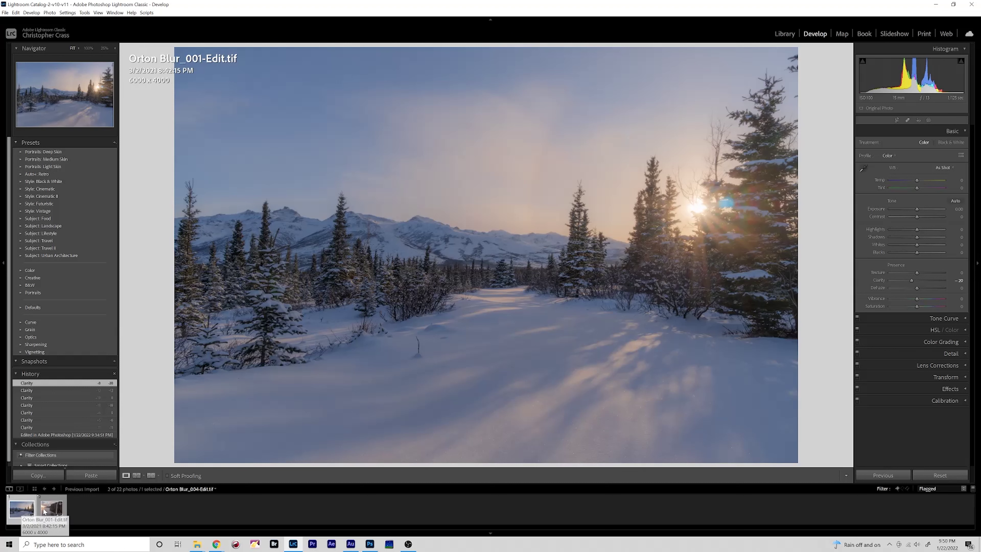
{"action": "left_click", "coordinate": [52, 509]}
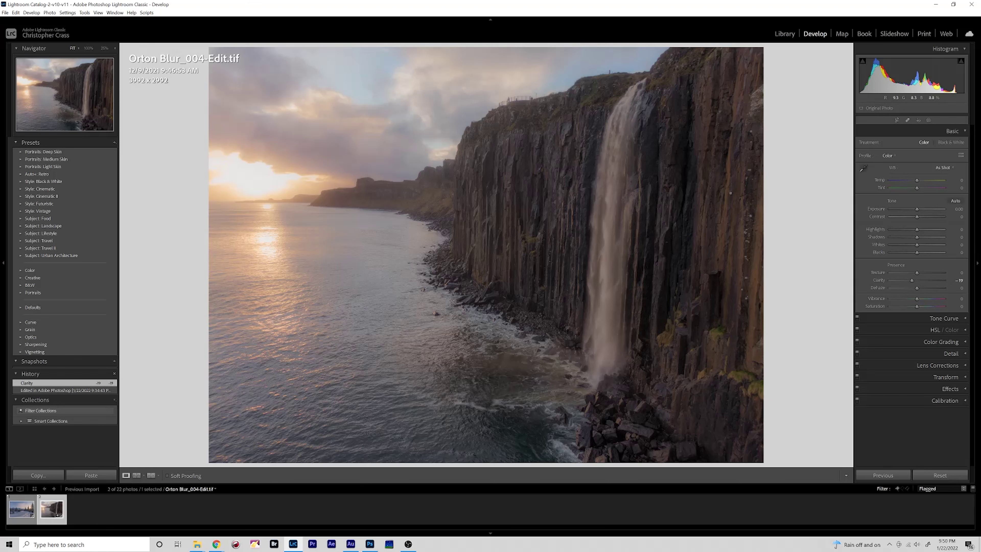
{"action": "left_click", "coordinate": [554, 197]}
{"action": "left_click_drag", "start_coordinate": [554, 197], "coordinate": [516, 368]}
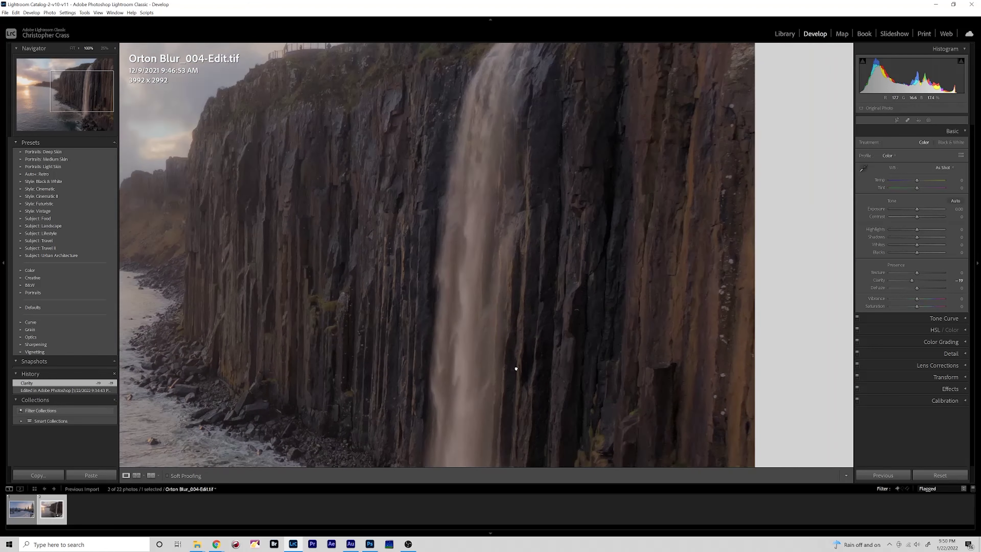
{"action": "left_click", "coordinate": [516, 368]}
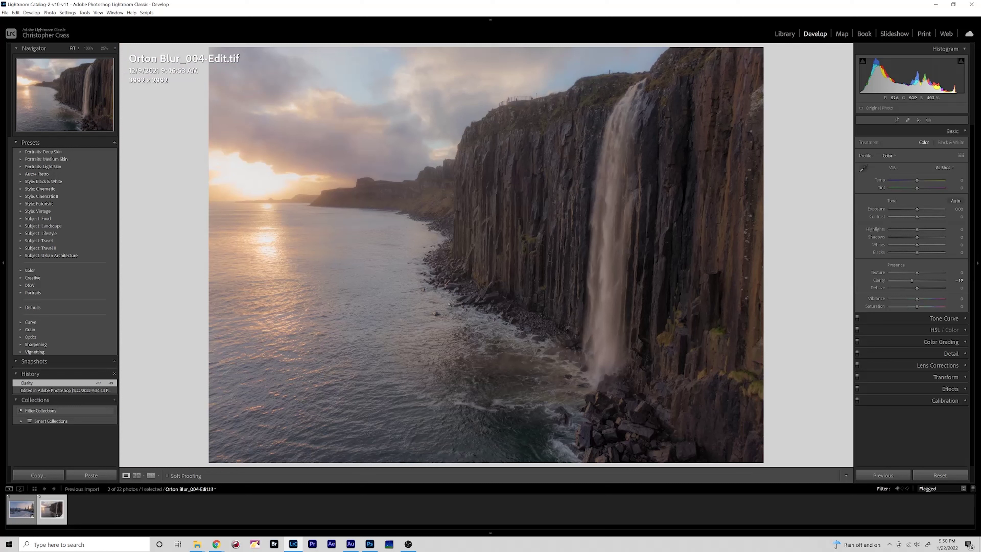